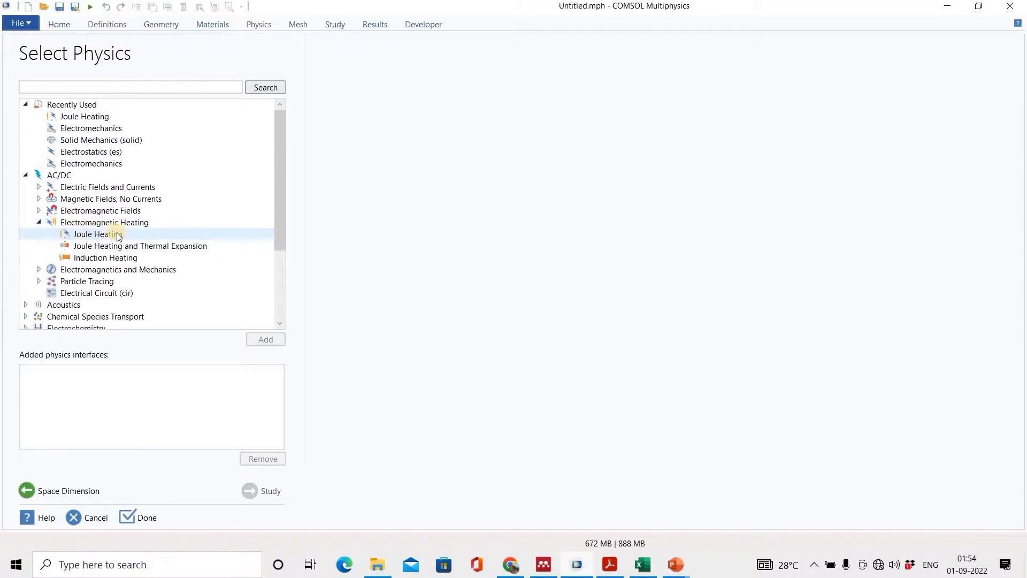
Step: Set up the model with the Joule Heating multiphysics interface and a Time Dependent study
left_click(101, 236)
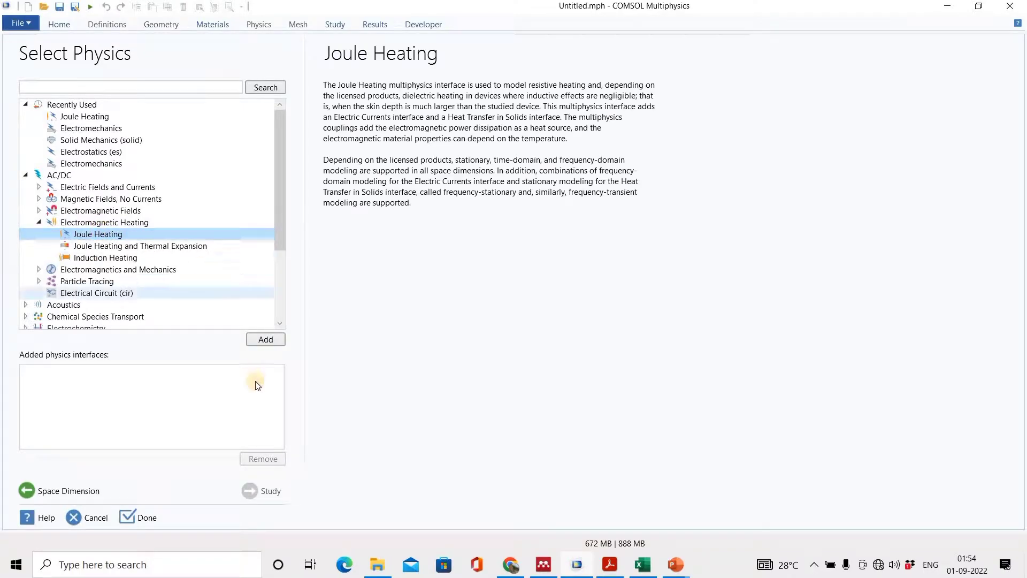
left_click(262, 341)
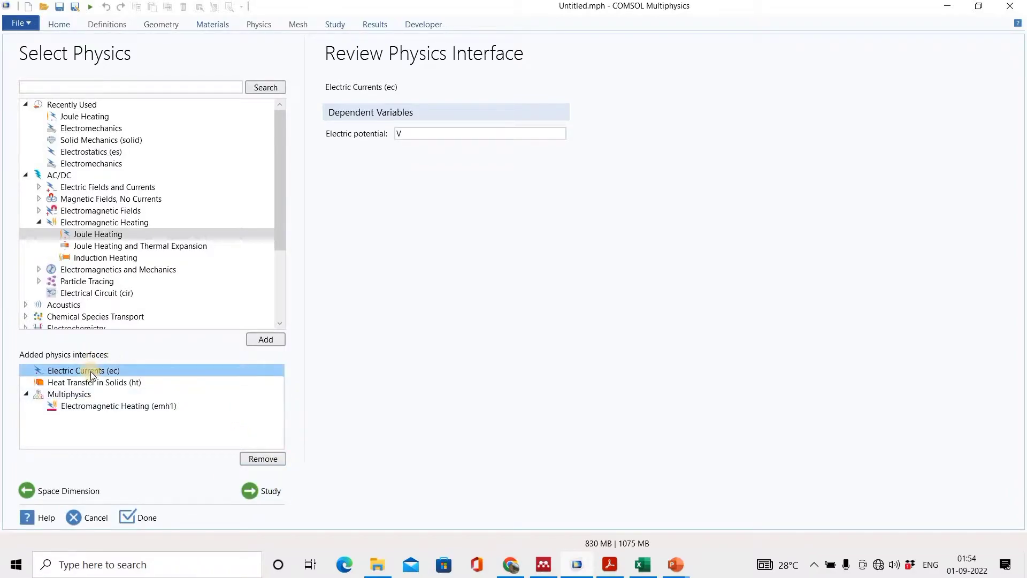
left_click(262, 491)
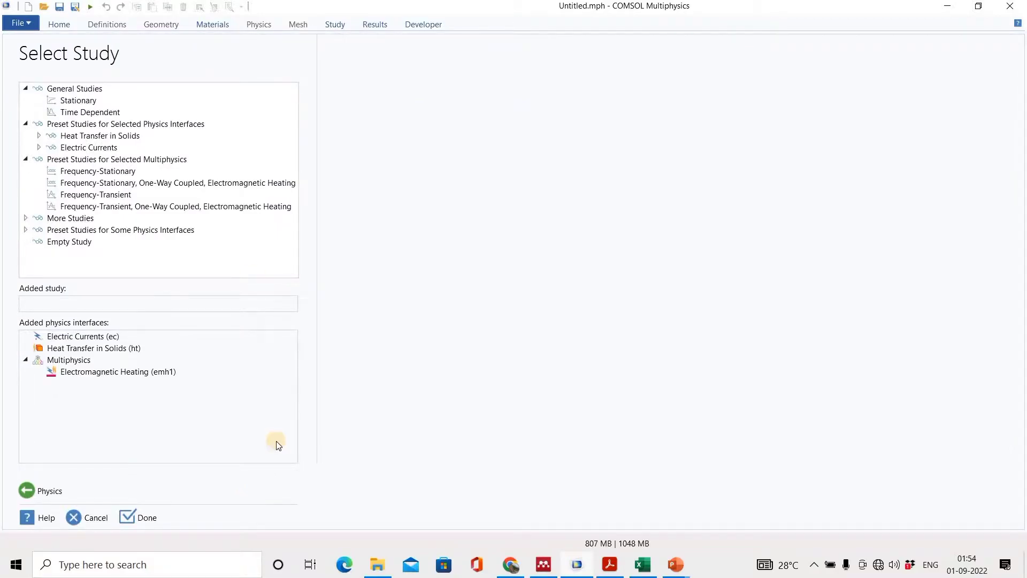
left_click(131, 112)
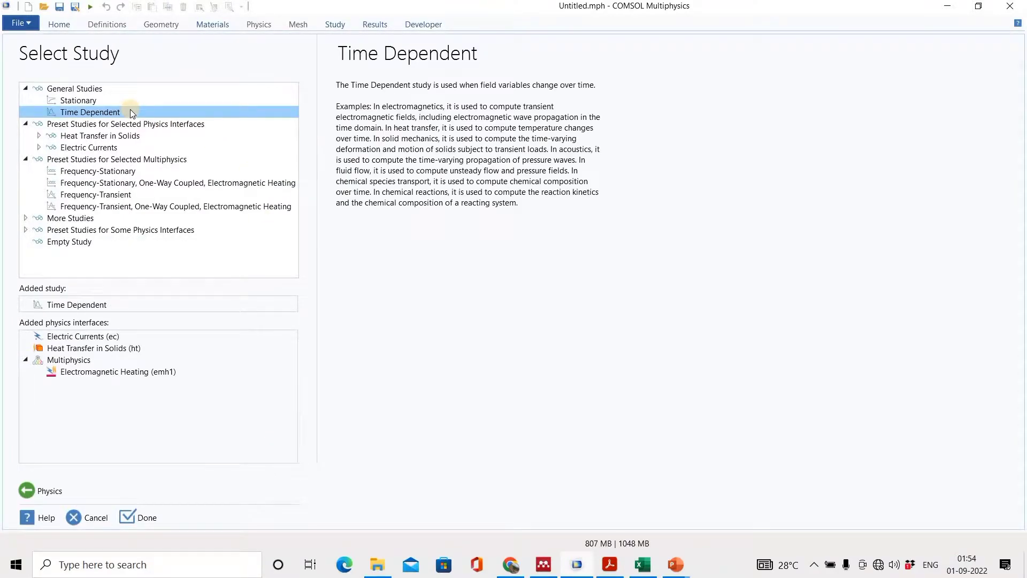
left_click(133, 513)
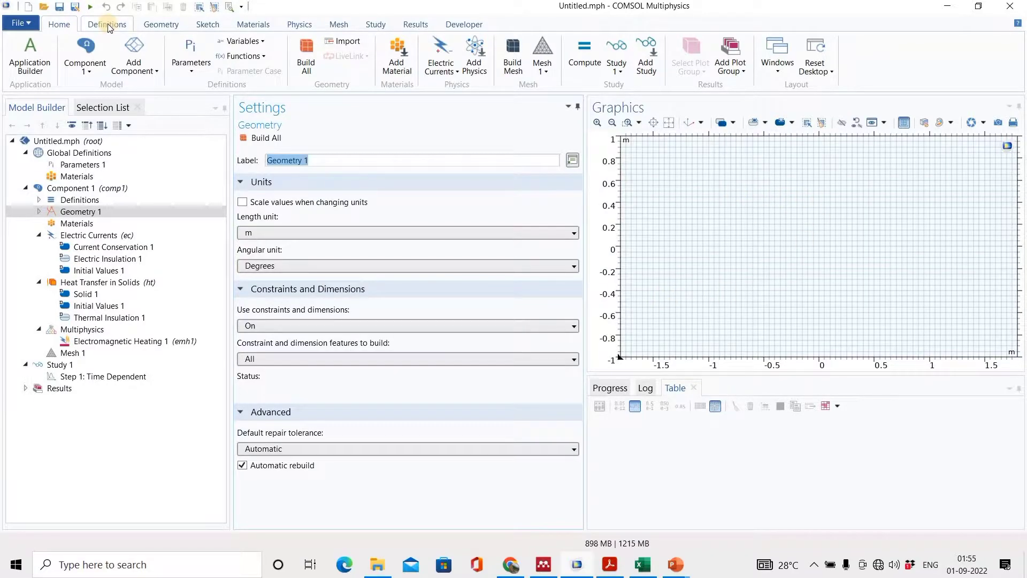
Step: Build a 1 m by 1 m solid rectangle based on its center at the origin
left_click(167, 27)
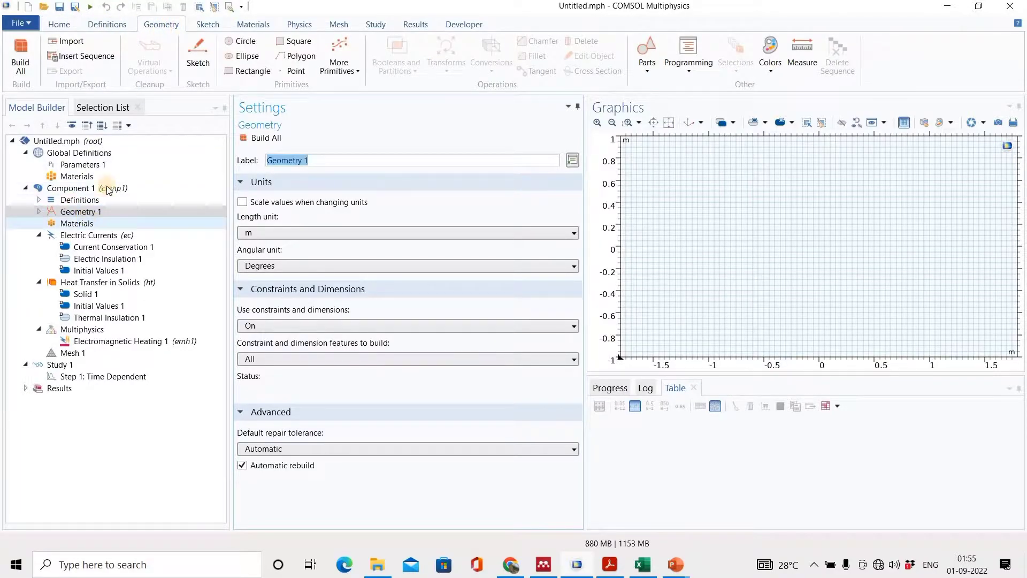
left_click(248, 71)
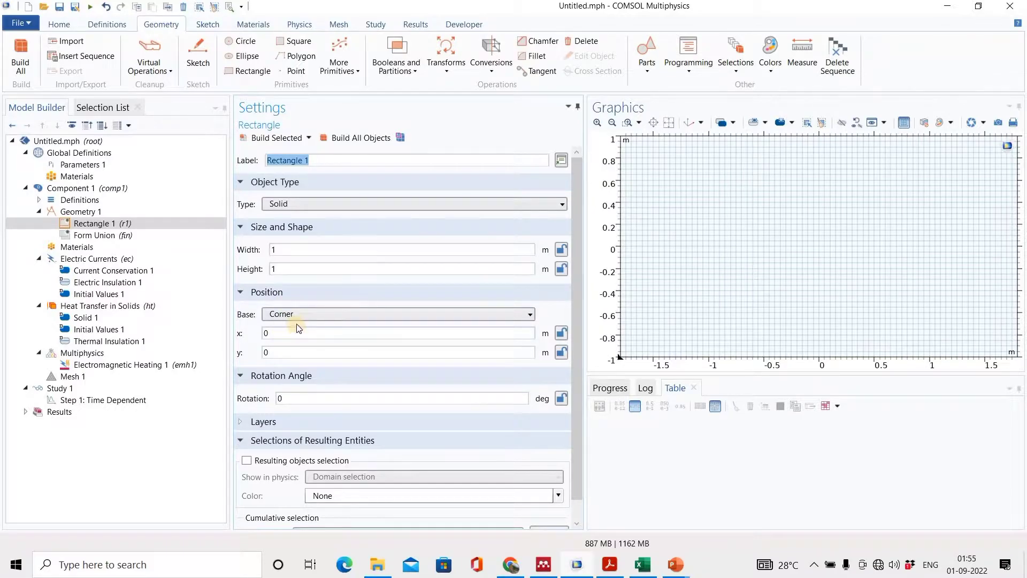
left_click(318, 314)
left_click(291, 330)
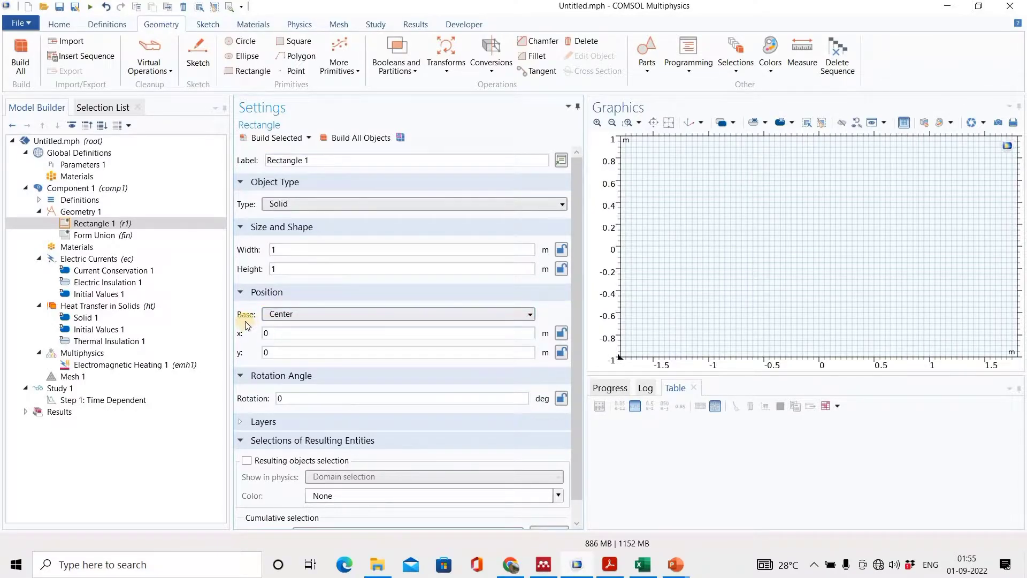
left_click(263, 140)
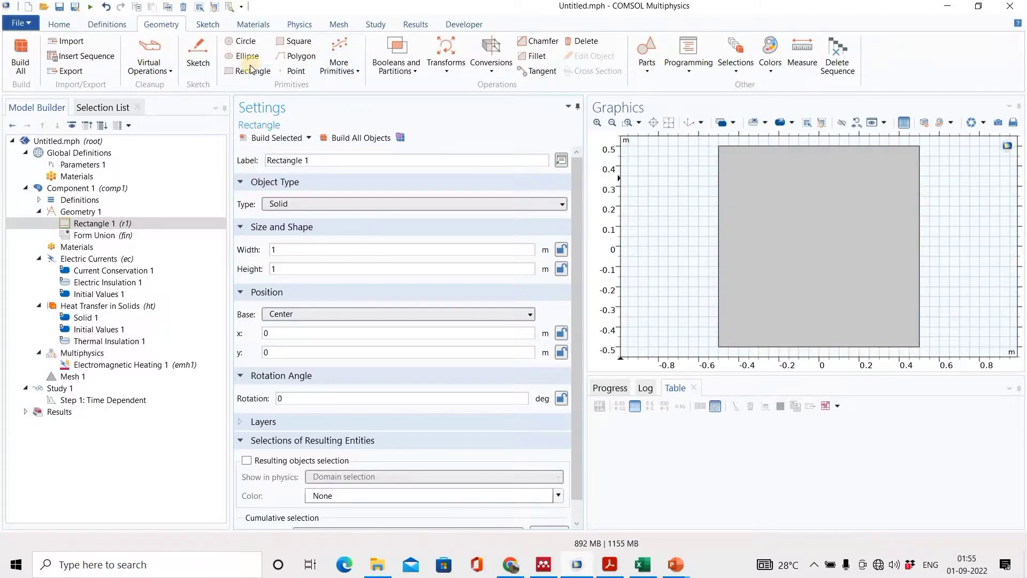
Step: Build a solid circle of radius 0.1 m centered at the origin inside the square
left_click(246, 43)
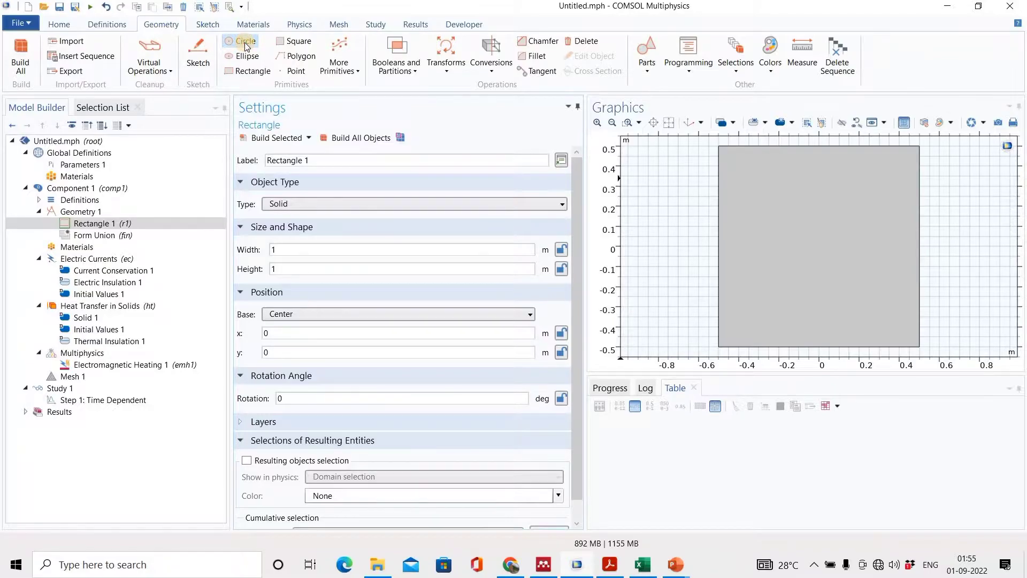
left_click(339, 249)
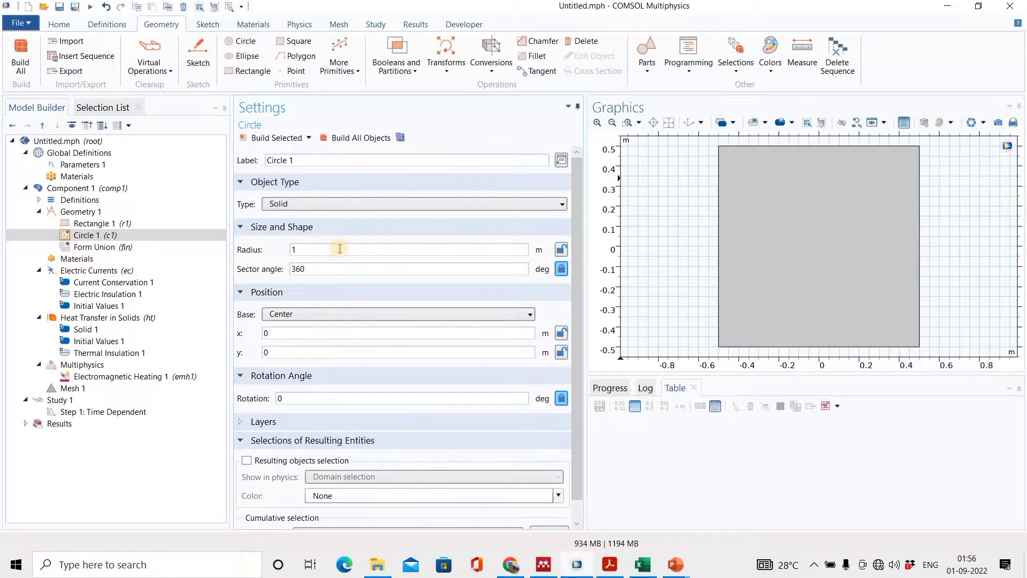
key("shift+Home")
type("0.1")
left_click(274, 138)
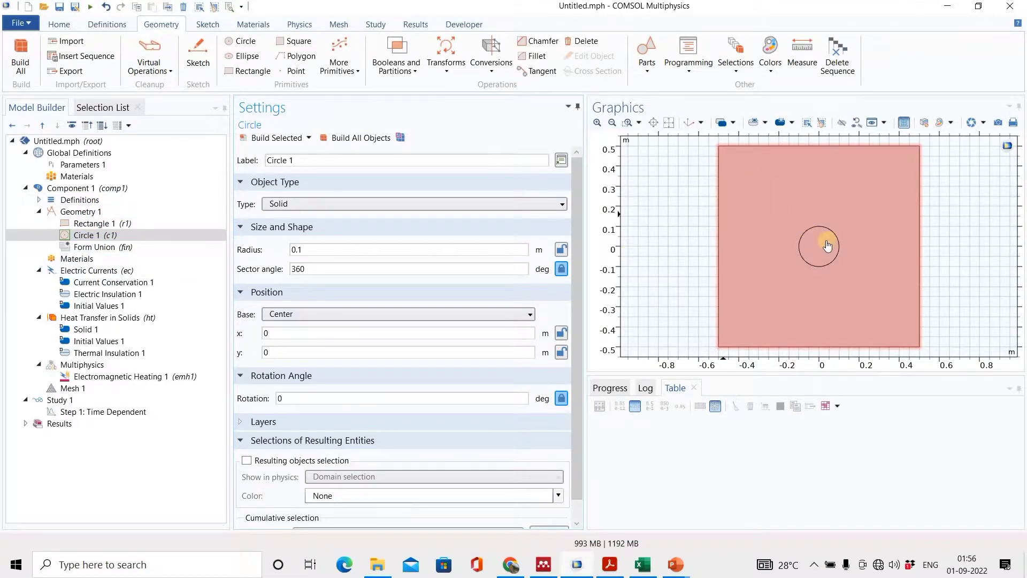
Step: Subtract circle c1 from rectangle r1 with a Difference operation and build the result
left_click(91, 211)
right_click(92, 211)
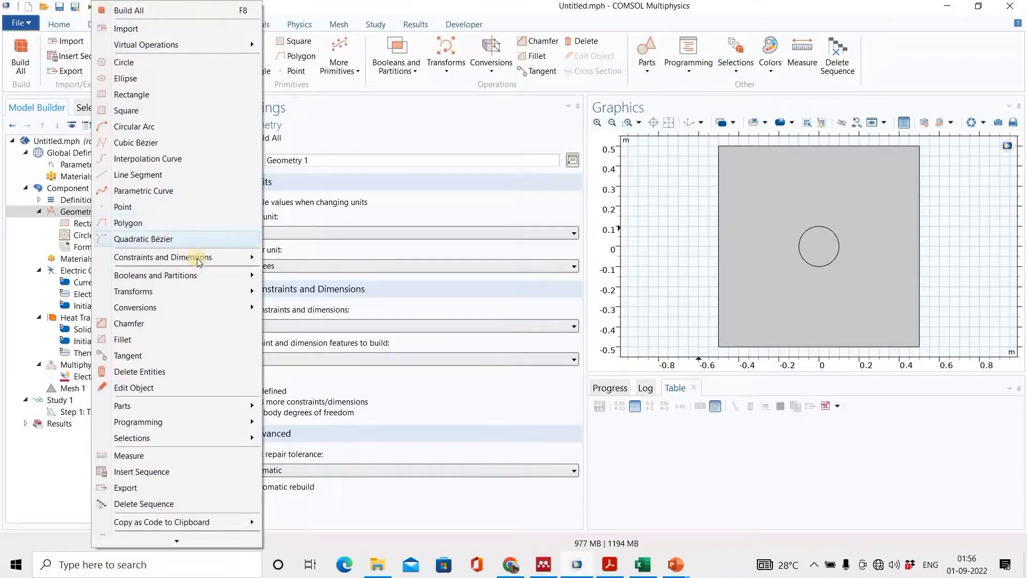
mouse_move(230, 278)
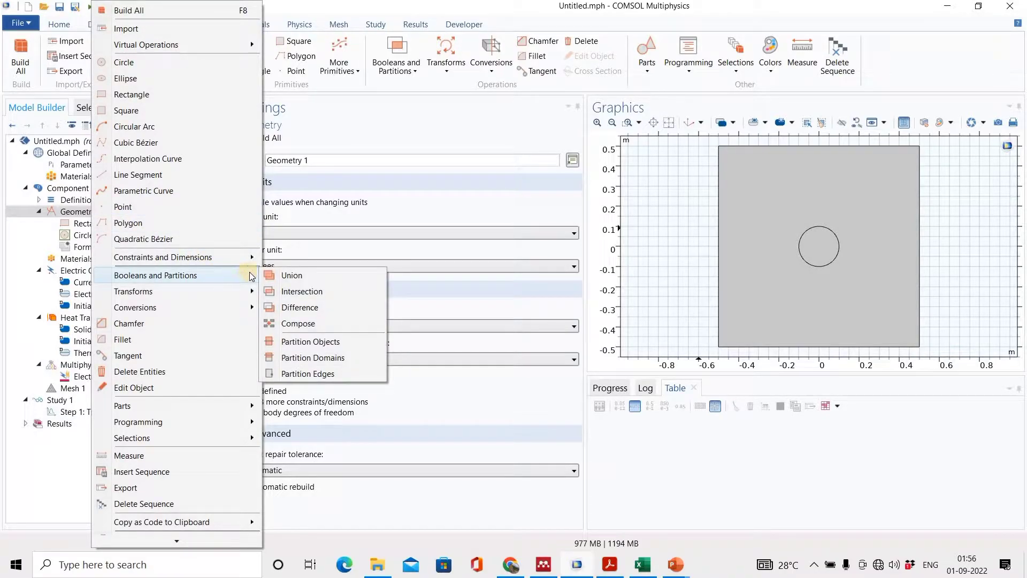
left_click(315, 310)
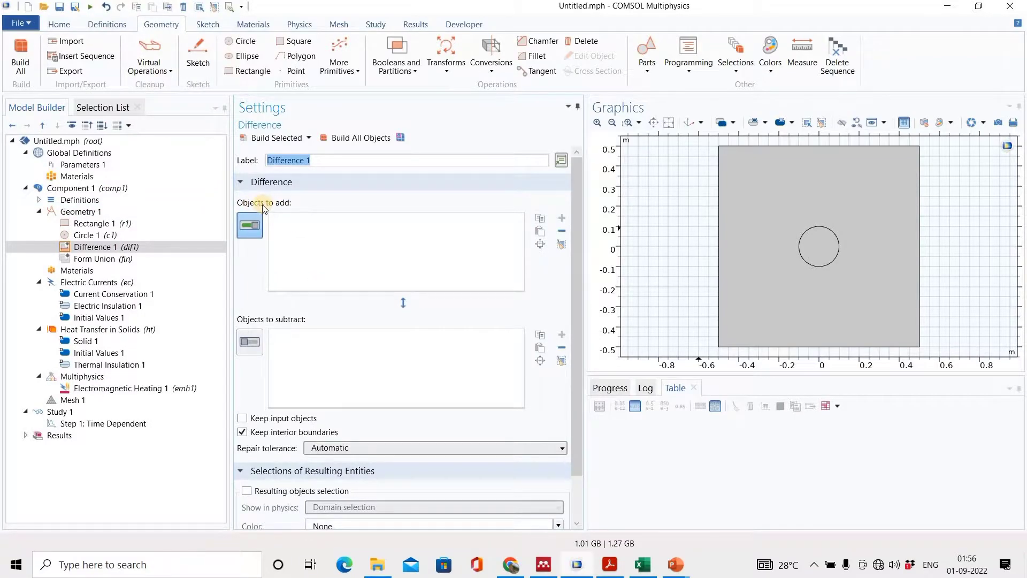
left_click(792, 198)
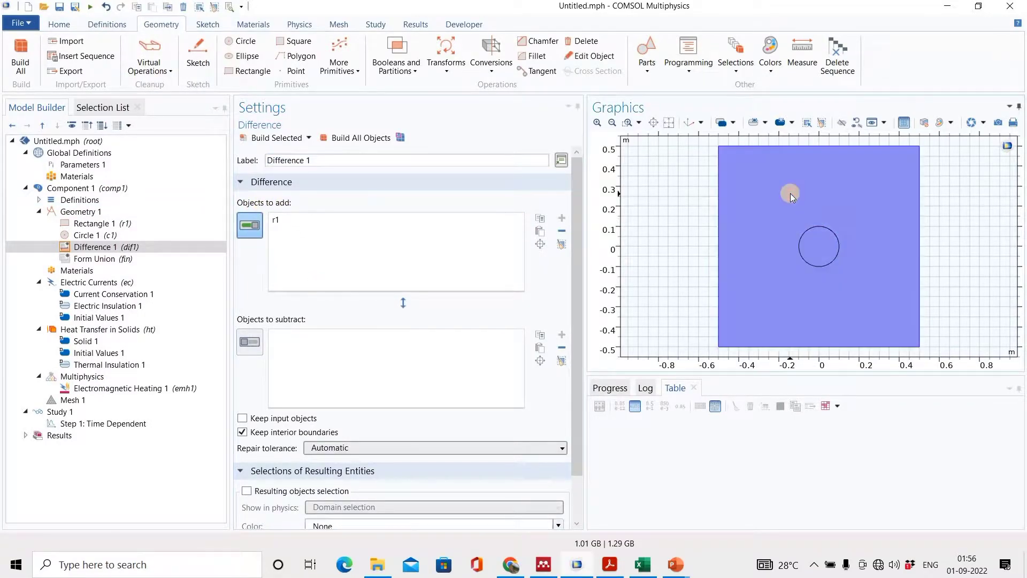
left_click(250, 342)
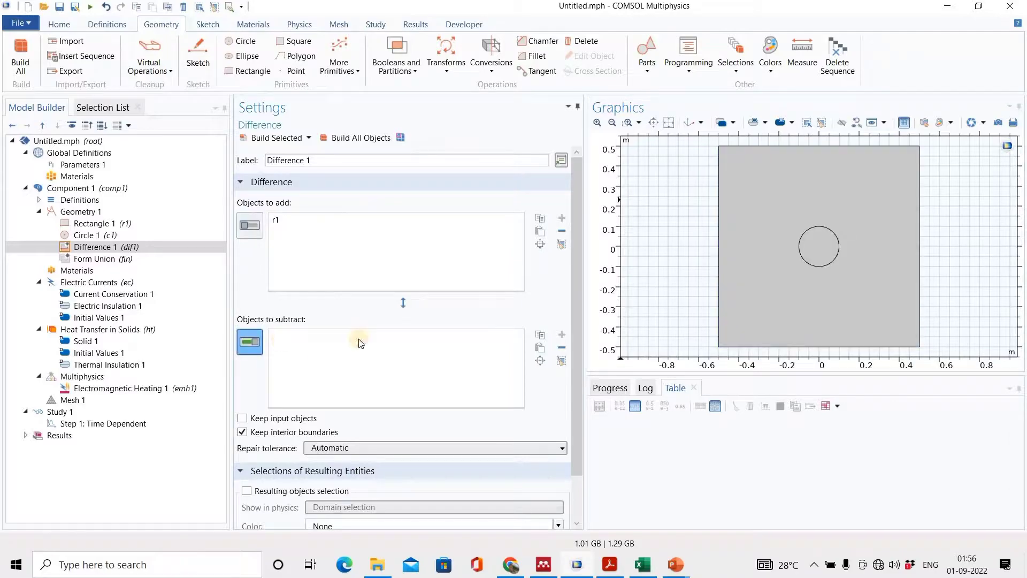
left_click(821, 252)
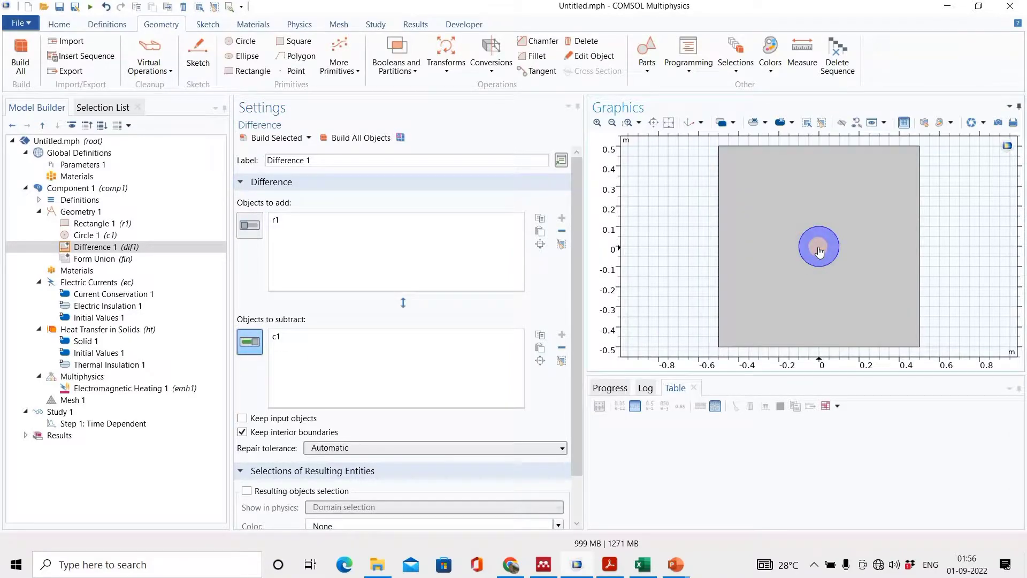
left_click(269, 138)
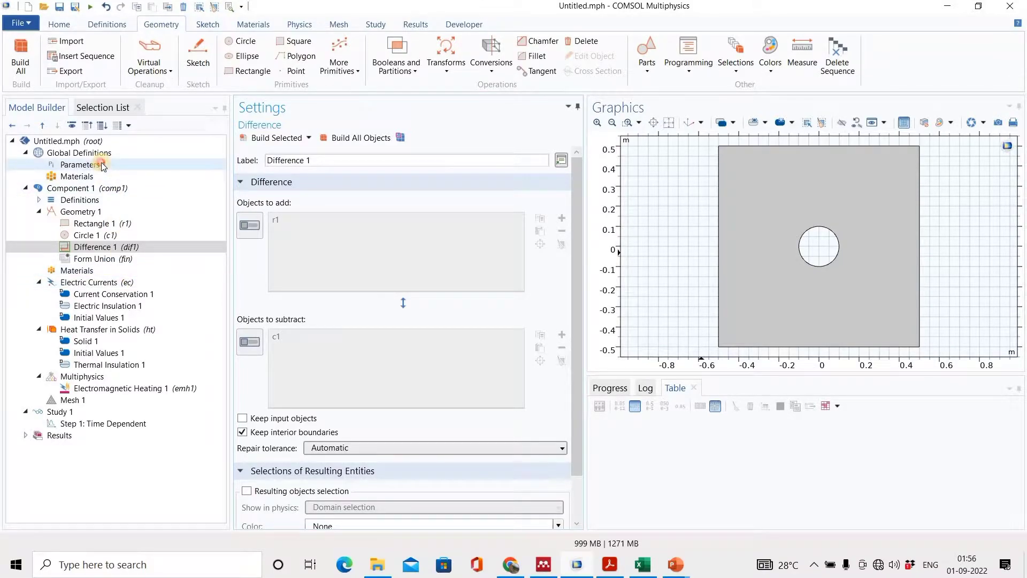
Step: Open the global Parameters 1 table, check the copper property list in the Excel workbook, and switch back to COMSOL
left_click(80, 164)
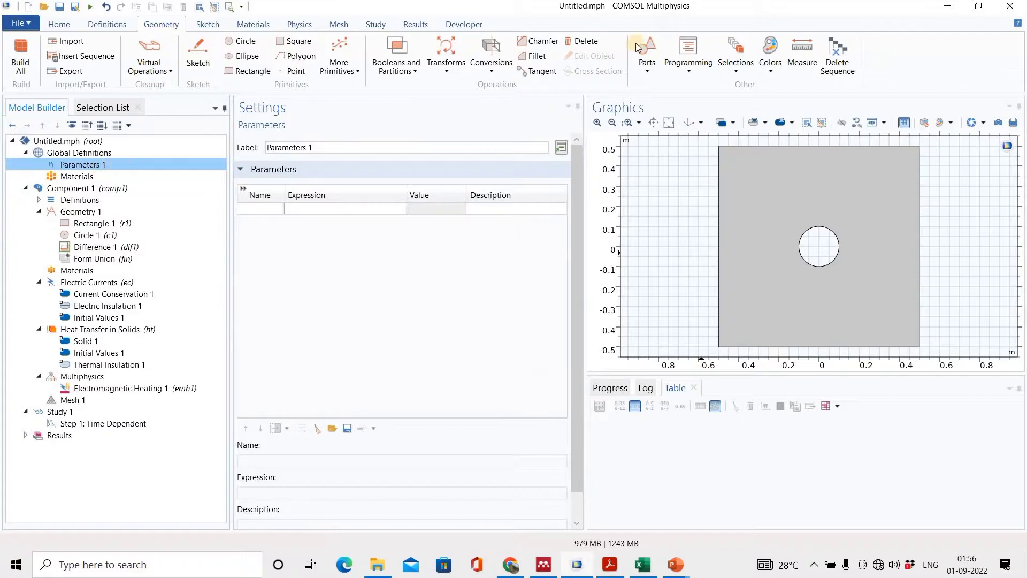
left_click(947, 6)
left_click(958, 5)
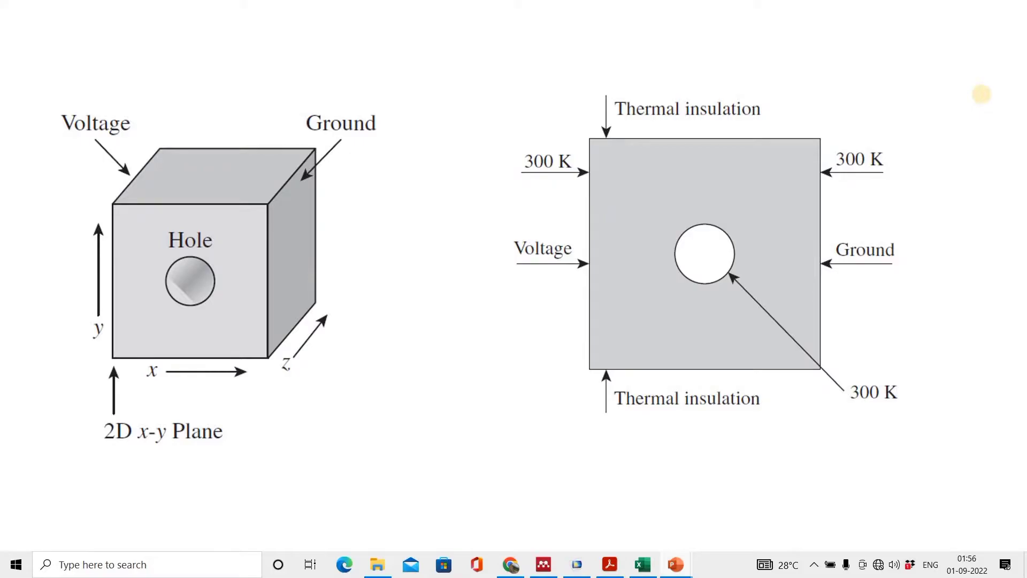
left_click(643, 564)
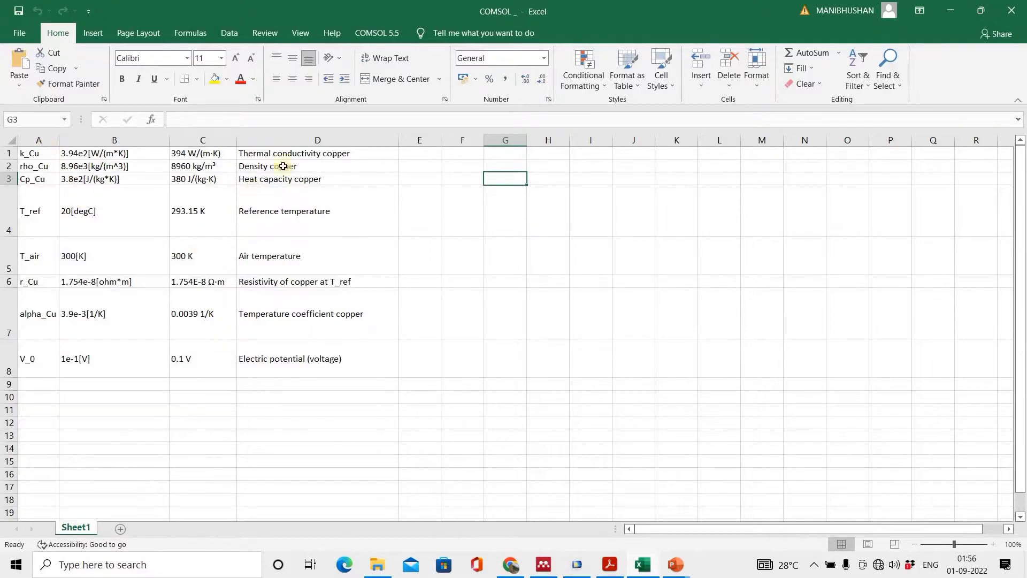
left_click(578, 565)
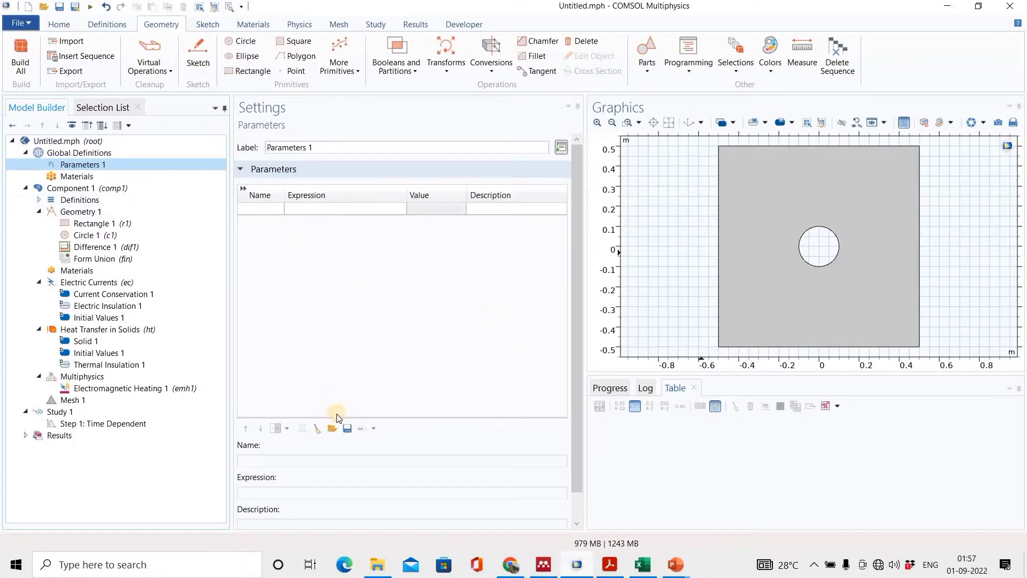
Step: Load the global parameters from sheet1 of the "COMSOL _" Excel workbook on the Desktop, with overwrite enabled
left_click(332, 428)
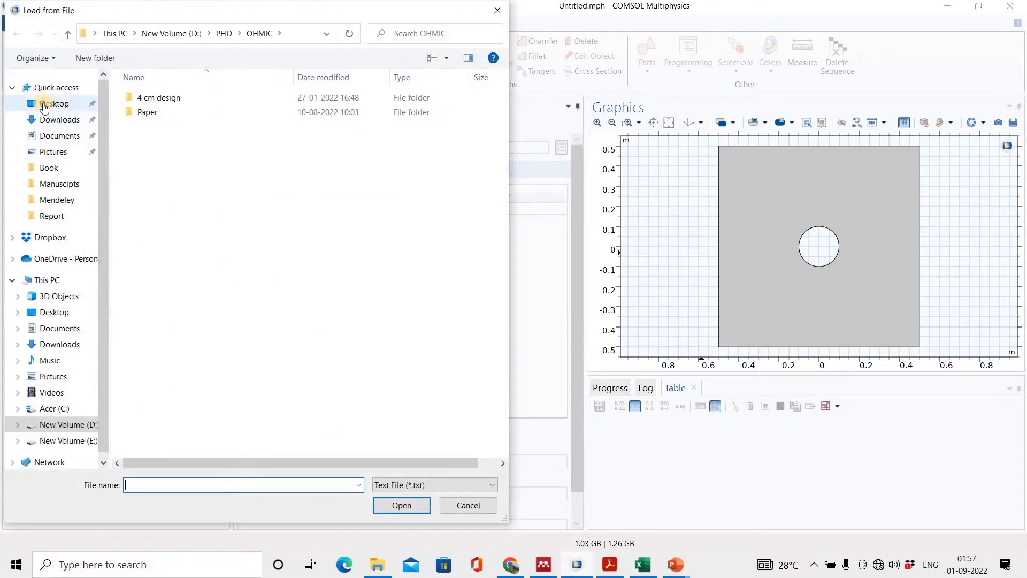
left_click(48, 104)
left_click(428, 487)
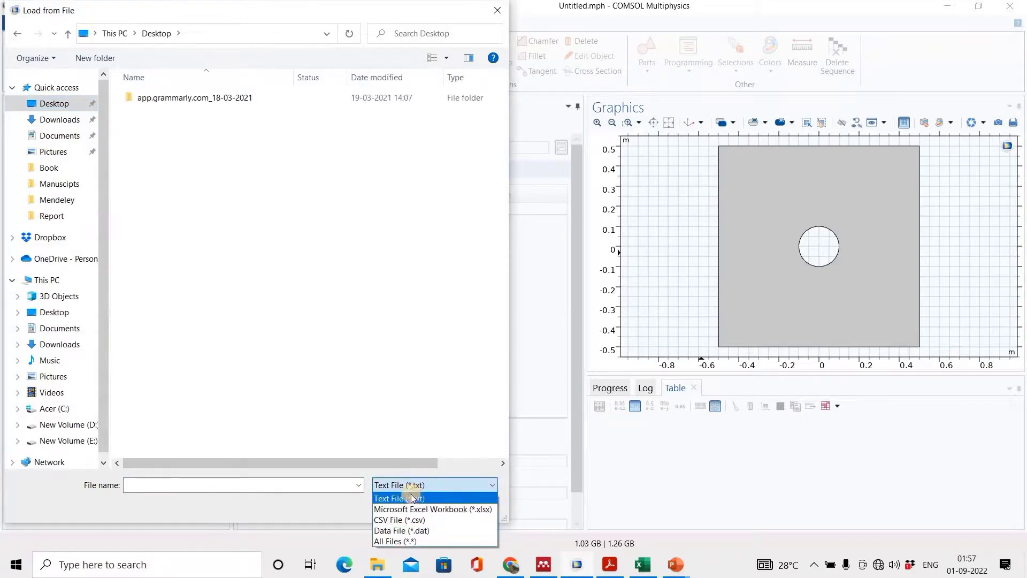
left_click(418, 509)
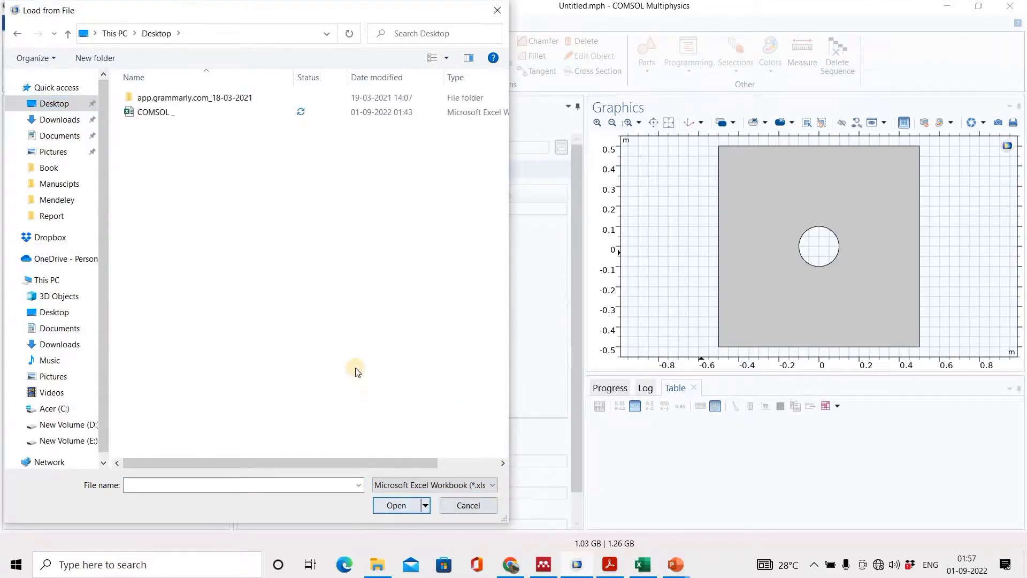
left_click(173, 114)
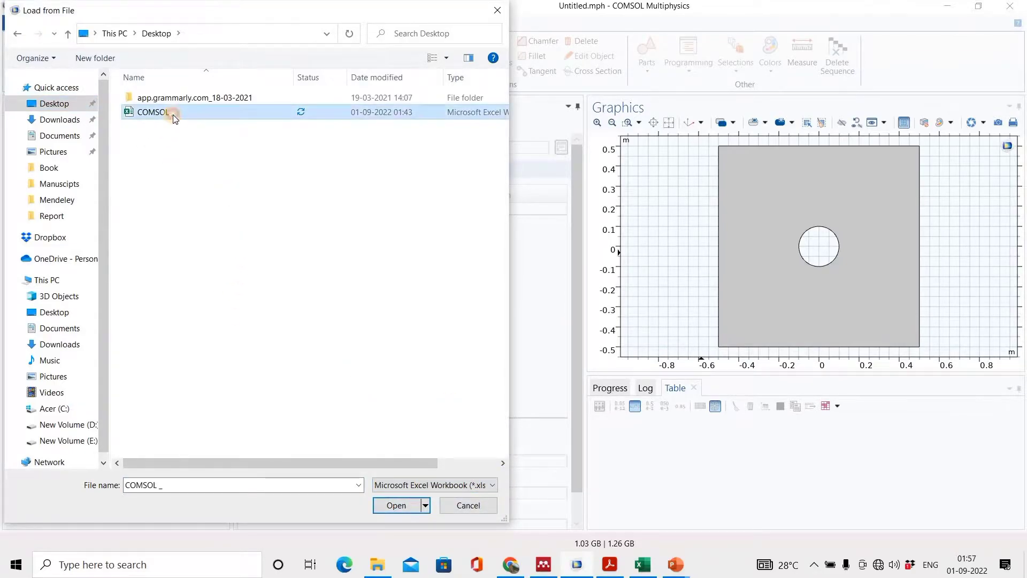
left_click(396, 506)
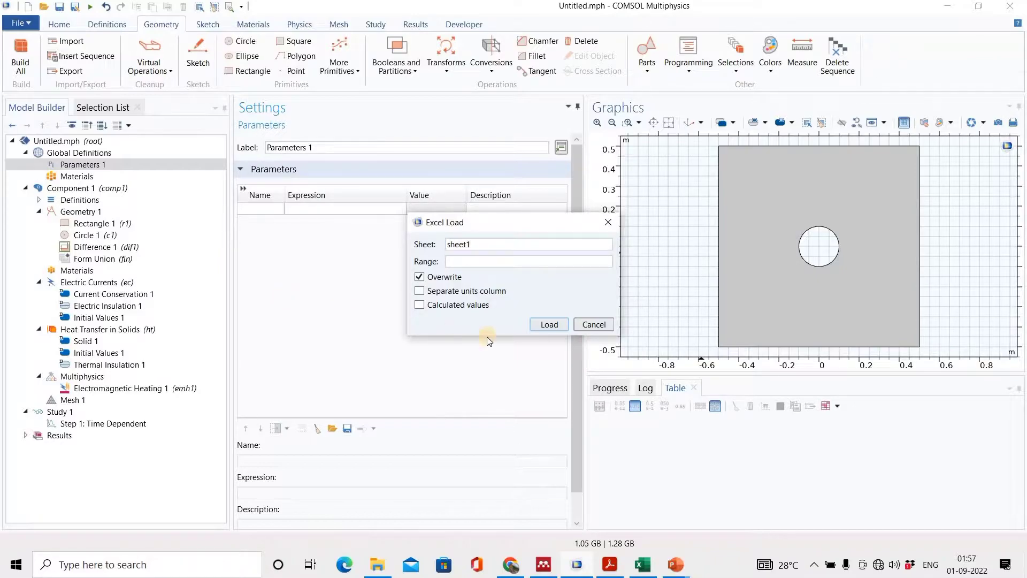
left_click(539, 326)
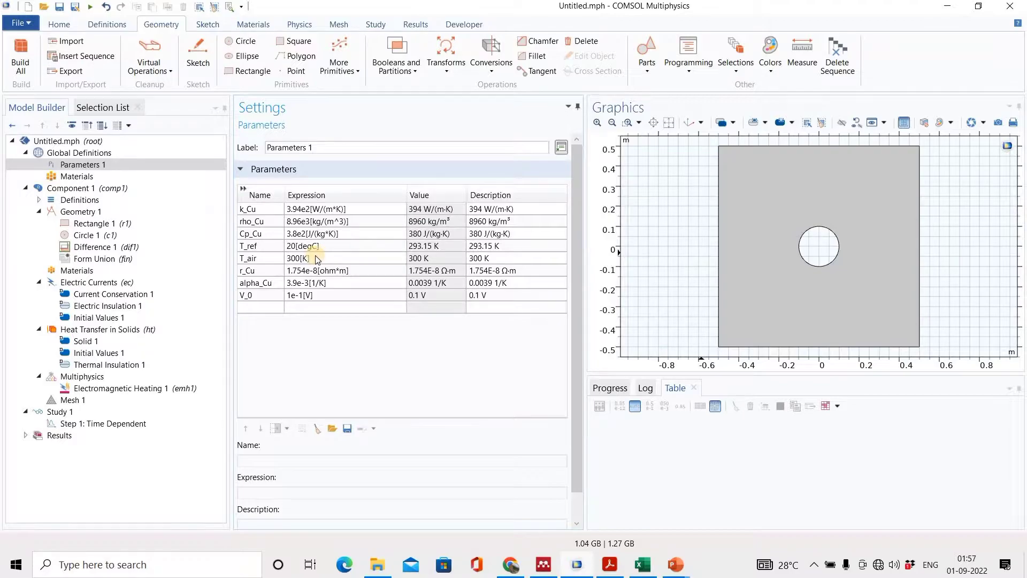
Step: Open Current Conservation 1 under Electric Currents and show its equations for the time-dependent study
left_click(121, 295)
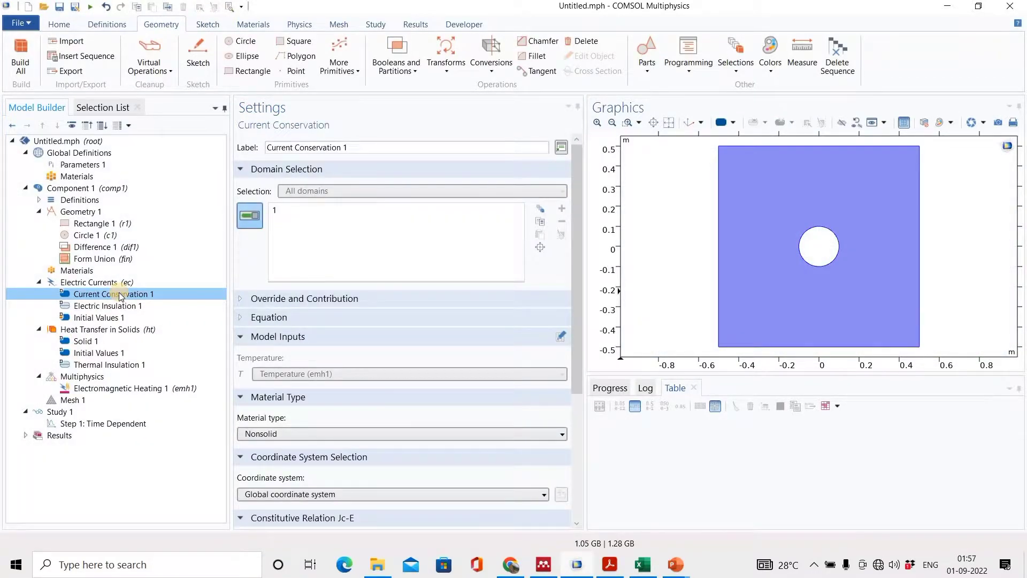
left_click(399, 226)
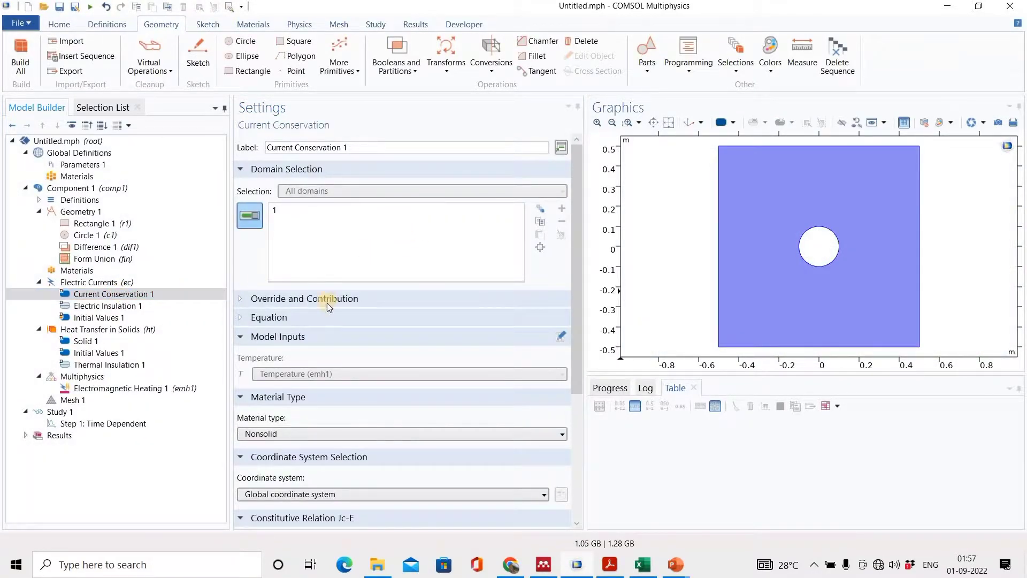
left_click(272, 319)
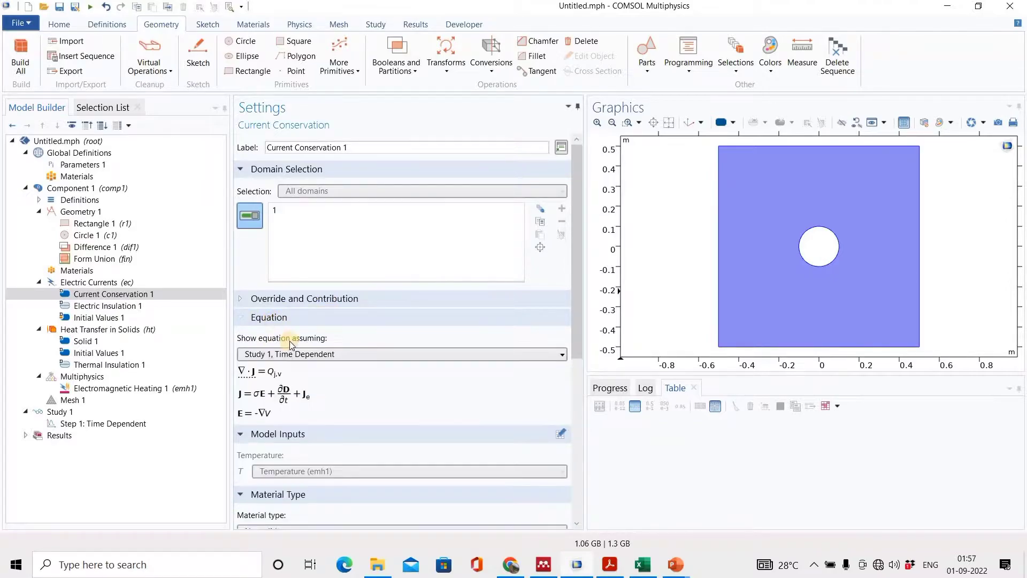
left_click(309, 320)
left_click(309, 320)
scroll(310, 318, "down", 3)
scroll(348, 311, "down", 4)
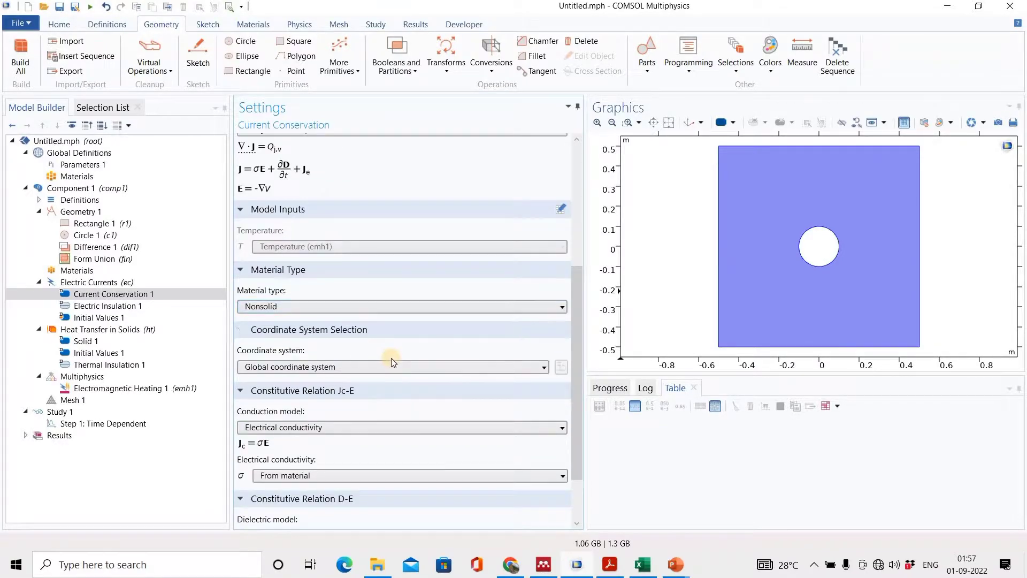
Step: Set the conduction model of Current Conservation 1 to Linearized resistivity
scroll(393, 350, "down", 1)
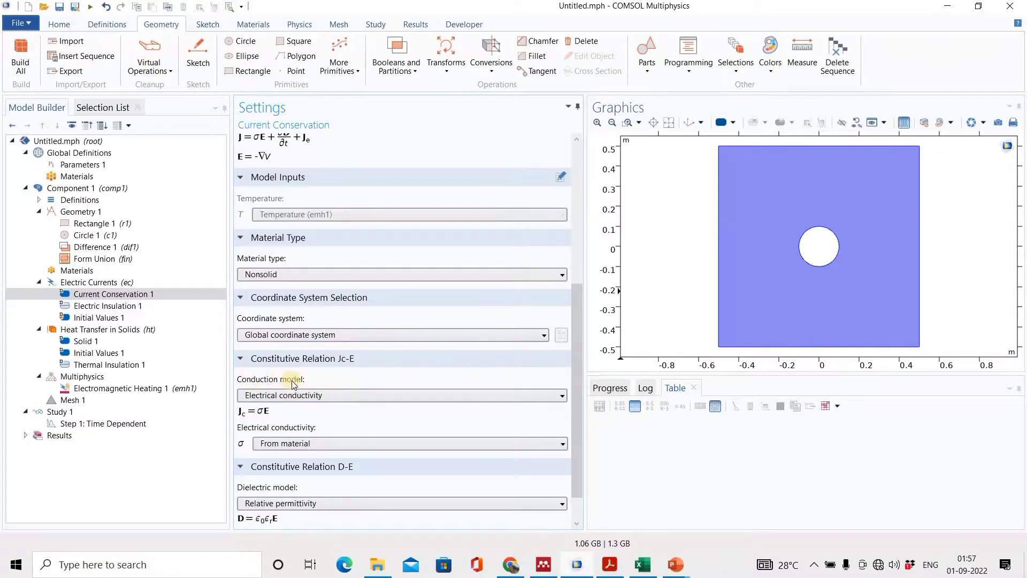
left_click(327, 395)
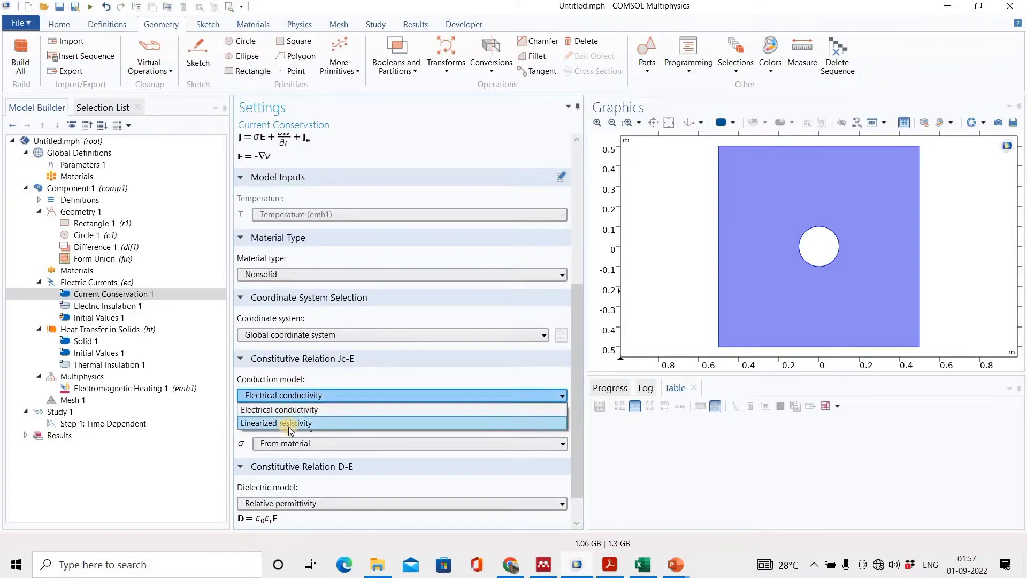
left_click(317, 423)
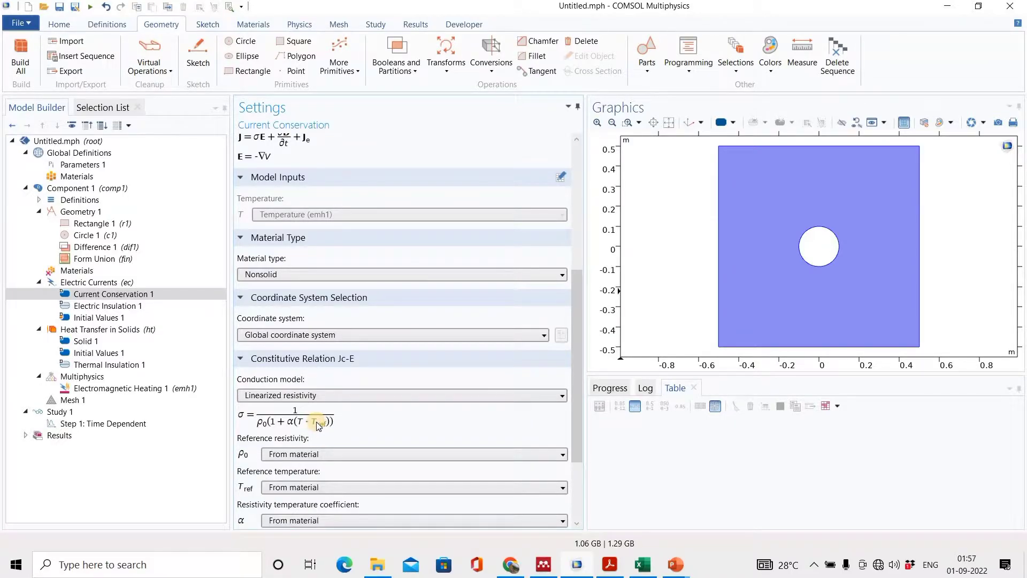
scroll(316, 408, "down", 1)
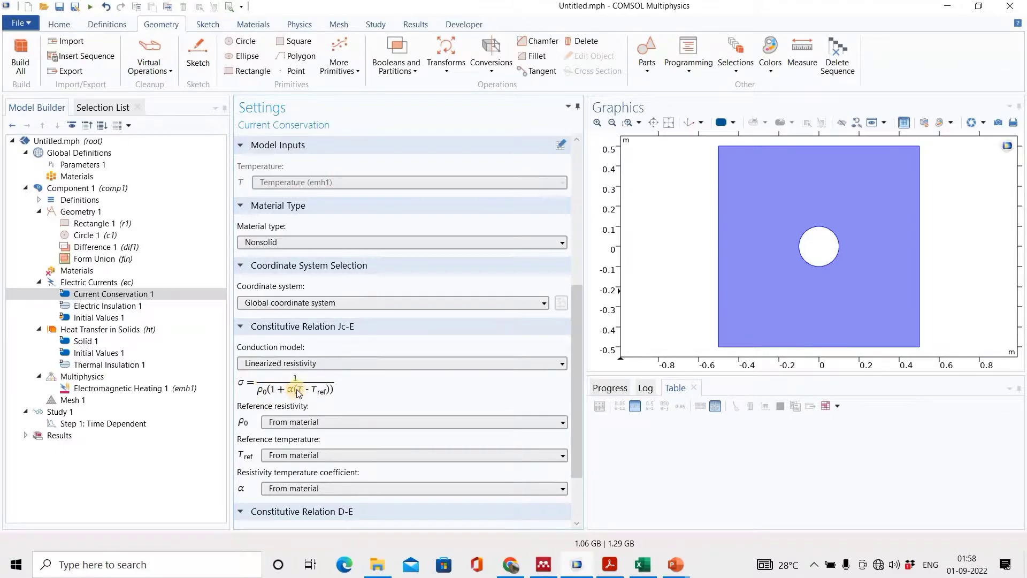
scroll(299, 394, "down", 1)
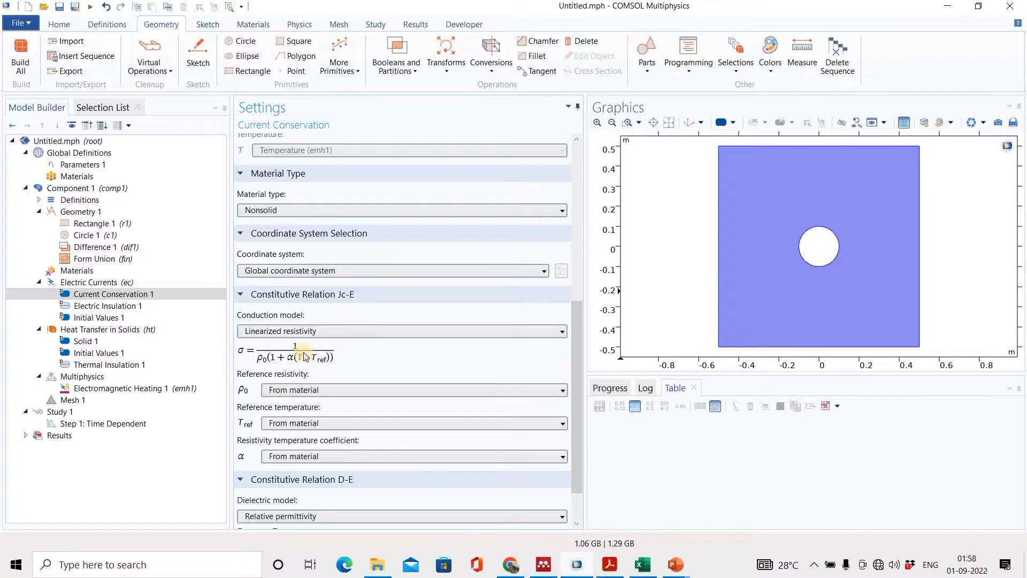
left_click(328, 332)
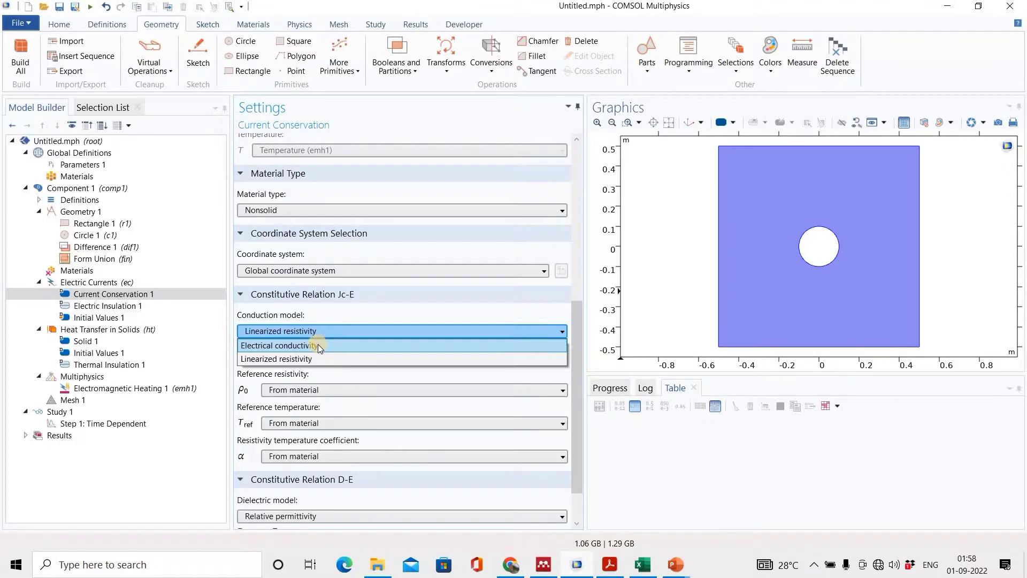
left_click(288, 360)
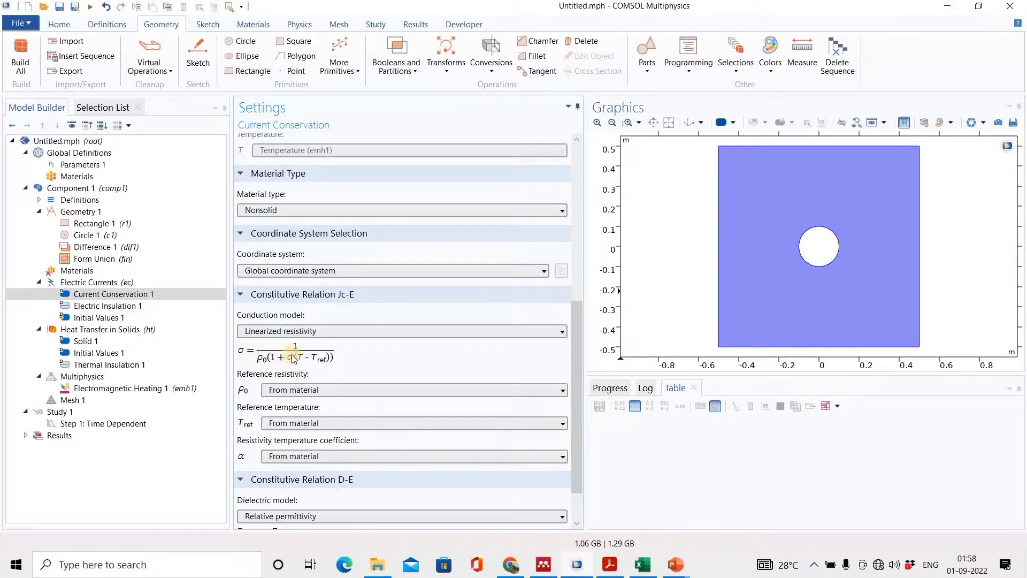
Step: Make the reference resistivity and reference temperature user defined, entering r_Cu and T_ref, with the parameter names checked in the Excel workbook
left_click(367, 390)
left_click(302, 418)
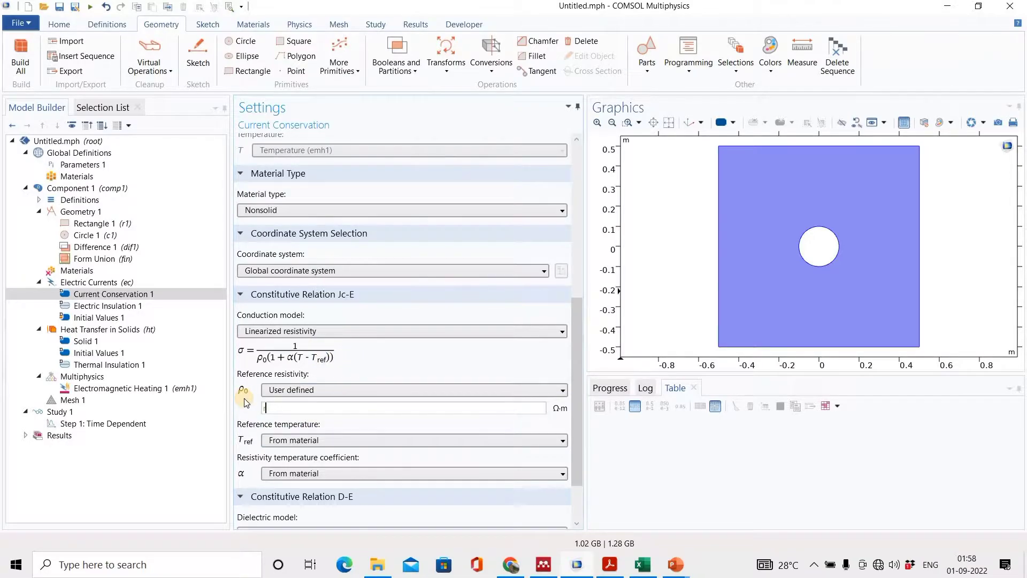
left_click(376, 448)
left_click(316, 467)
left_click_drag(313, 459, 235, 458)
type("T_")
key("alt+Tab")
key("alt+Tab")
type("ref")
key("alt+Tab")
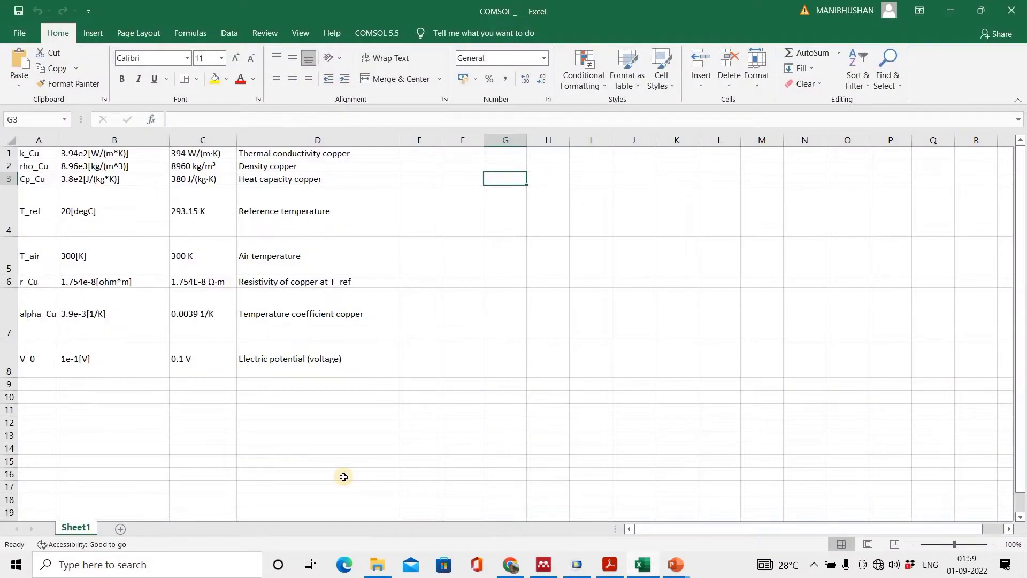
key("alt+Tab")
Step: Make the resistivity temperature coefficient user defined and enter alpha_Cu
scroll(311, 389, "down", 3)
left_click(312, 390)
left_click(308, 417)
left_click_drag(310, 408, 230, 407)
type("alpha_Cu")
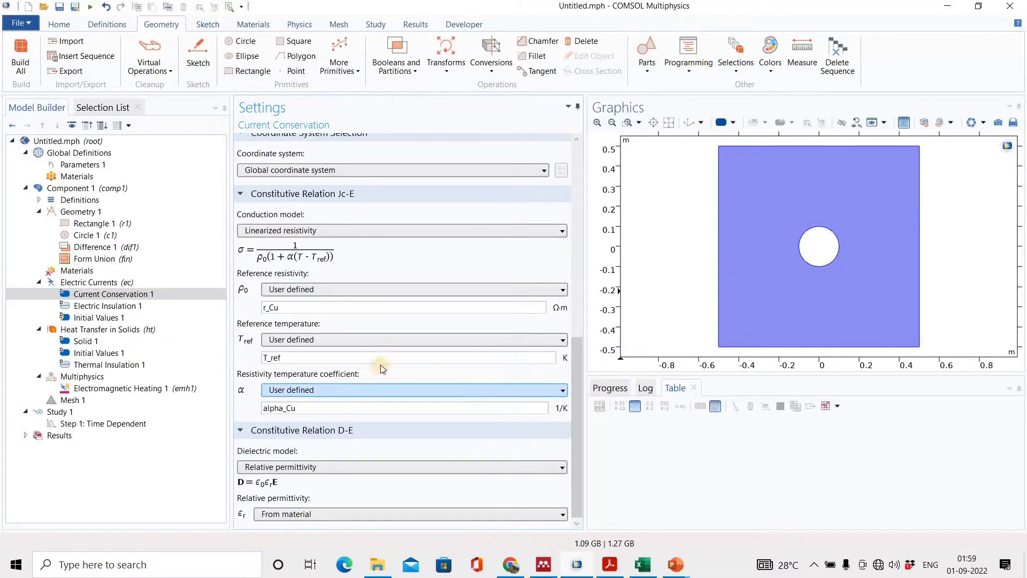
Step: Choose the source of the relative permittivity in Constitutive Relation D-E and review the Current Conservation settings
left_click(310, 467)
left_click(345, 514)
left_click(278, 556)
scroll(334, 452, "up", 5)
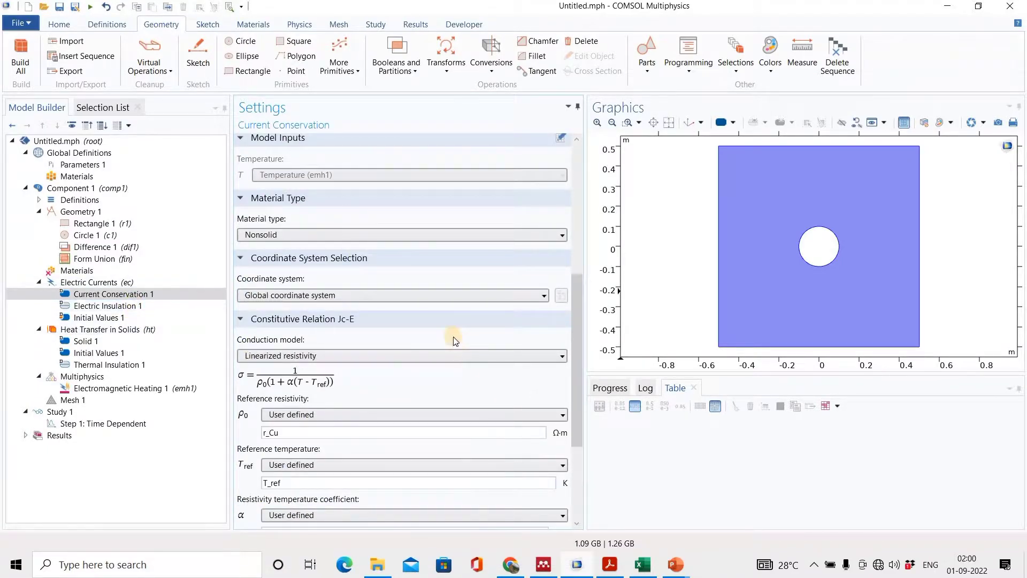
scroll(455, 332, "up", 3)
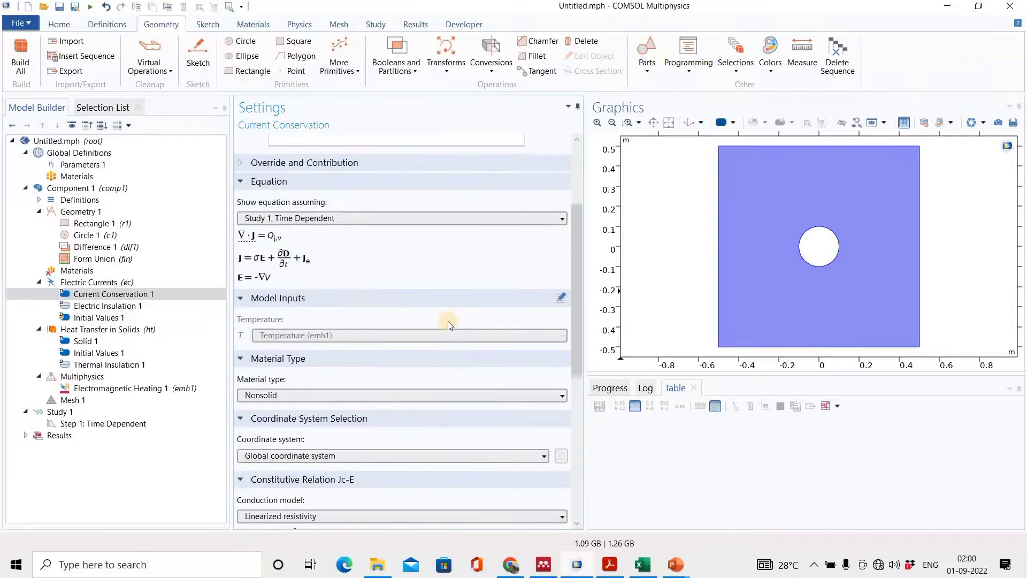
Step: Review the boundaries assigned to Electric Insulation 1 and the boundary conditions available for Electric Currents
left_click(121, 309)
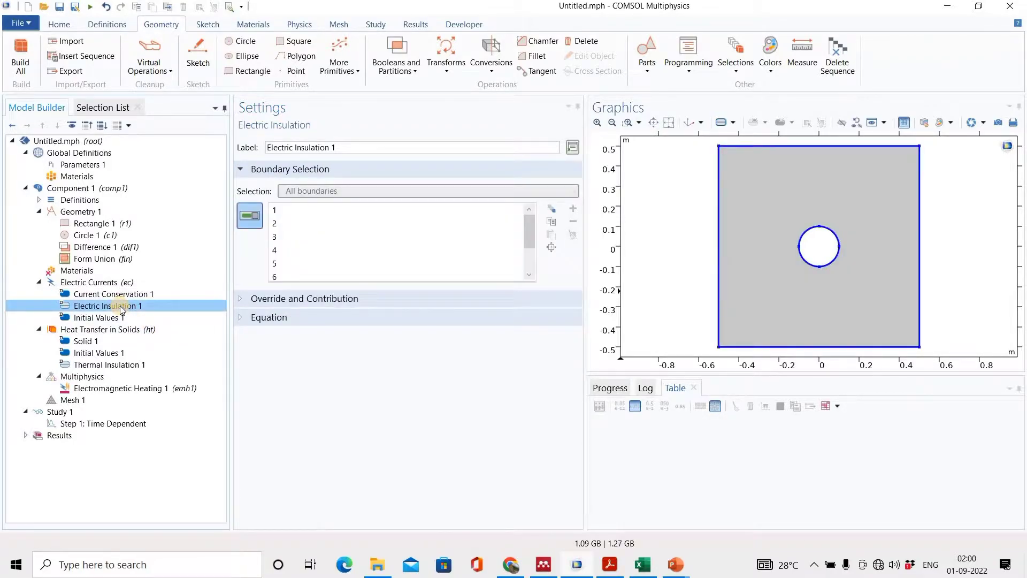
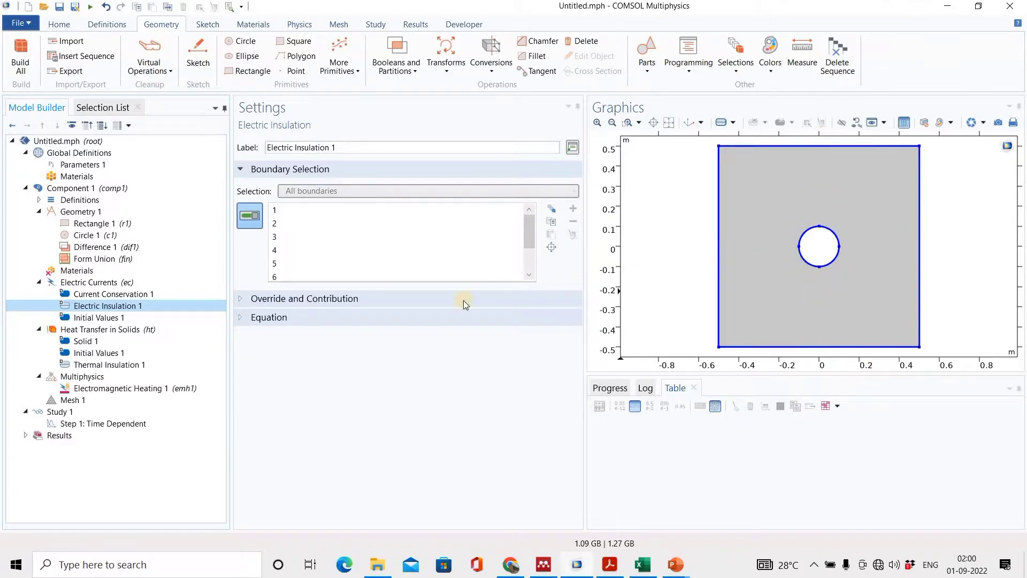
left_click(121, 284)
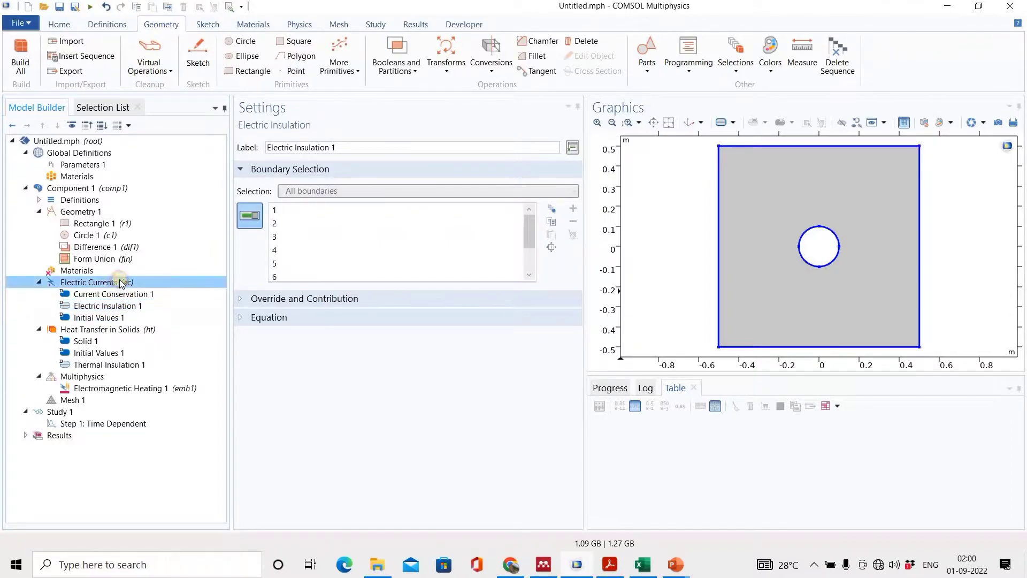
right_click(121, 283)
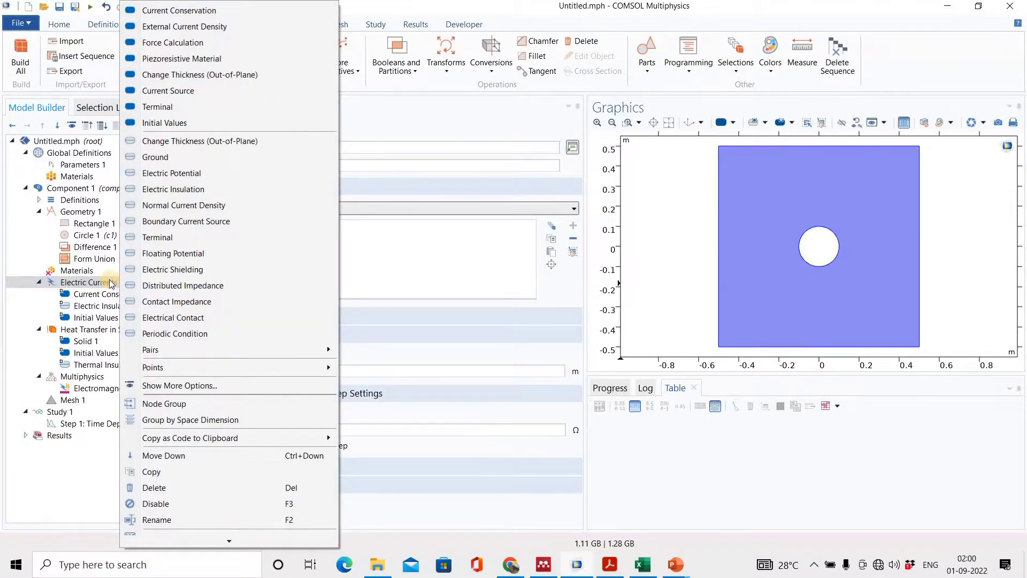
left_click(112, 283)
right_click(111, 283)
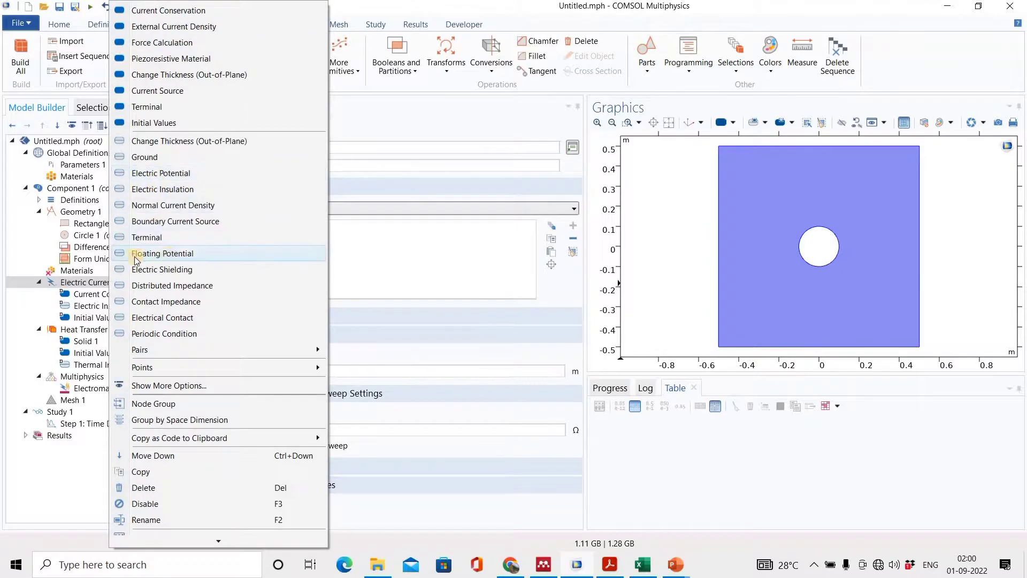
left_click(87, 285)
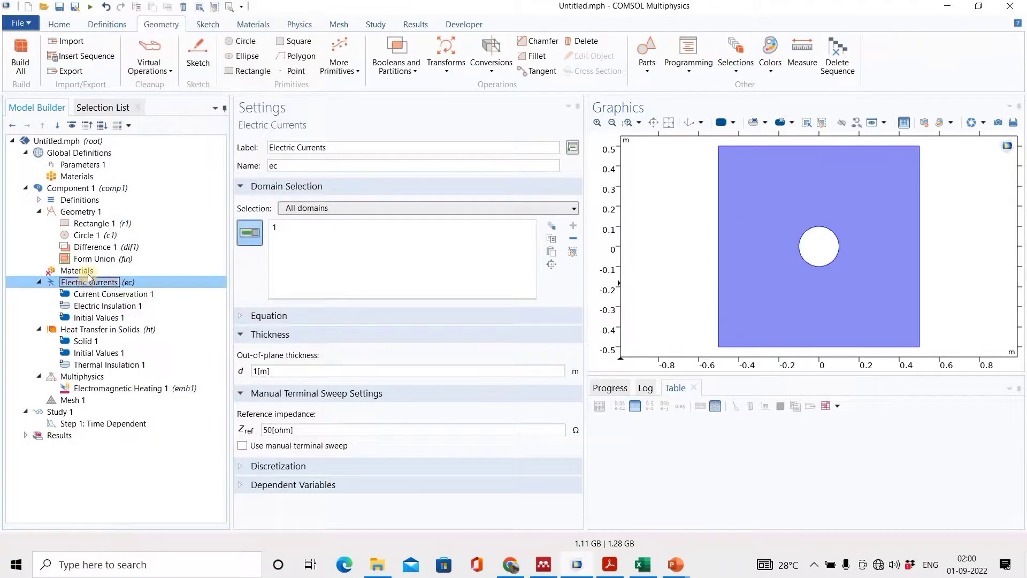
Step: Add an Electric Potential condition on the plate's left edge (boundary 1) with the potential set to V_0
left_click(300, 27)
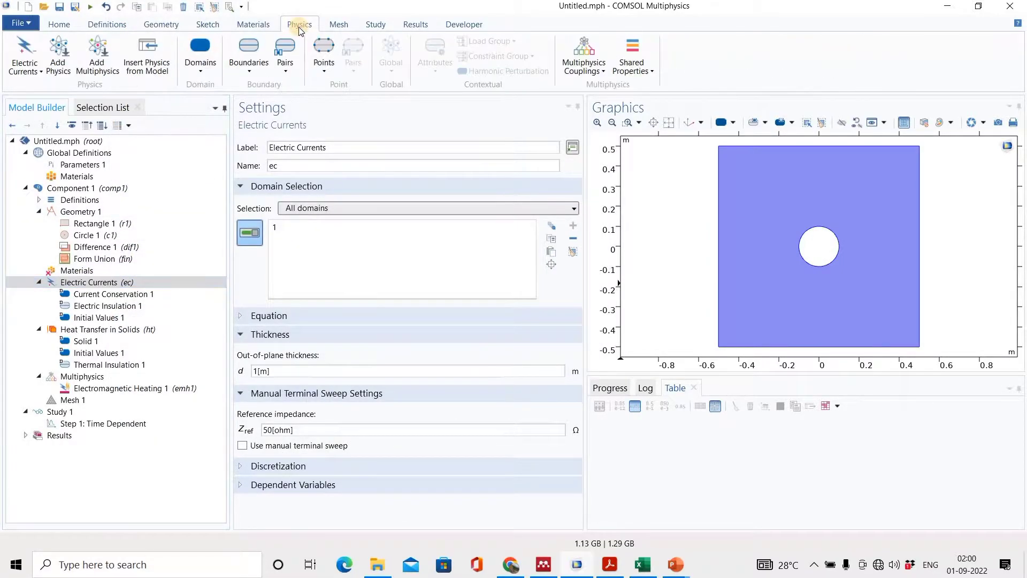
left_click(258, 69)
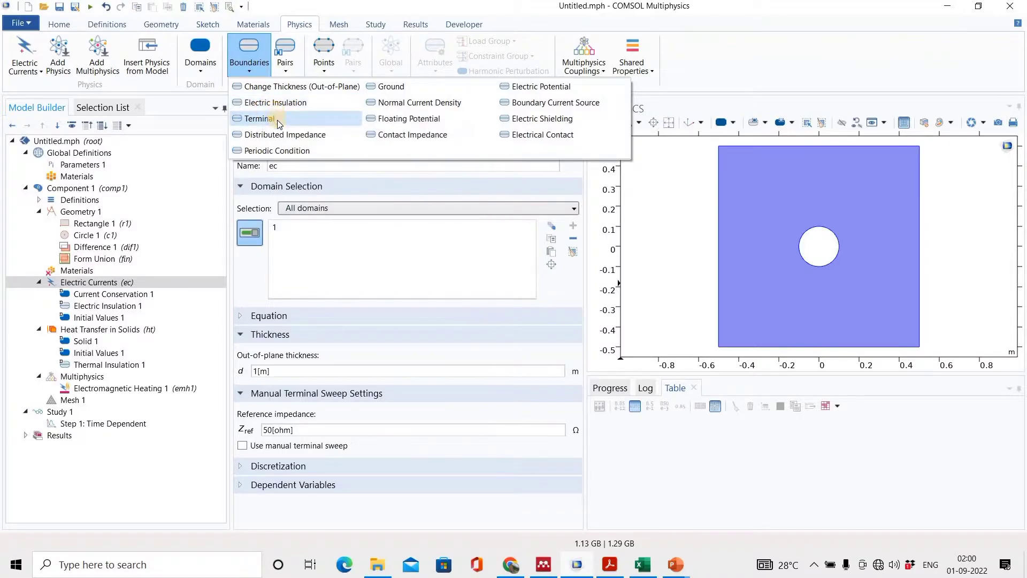
left_click(525, 88)
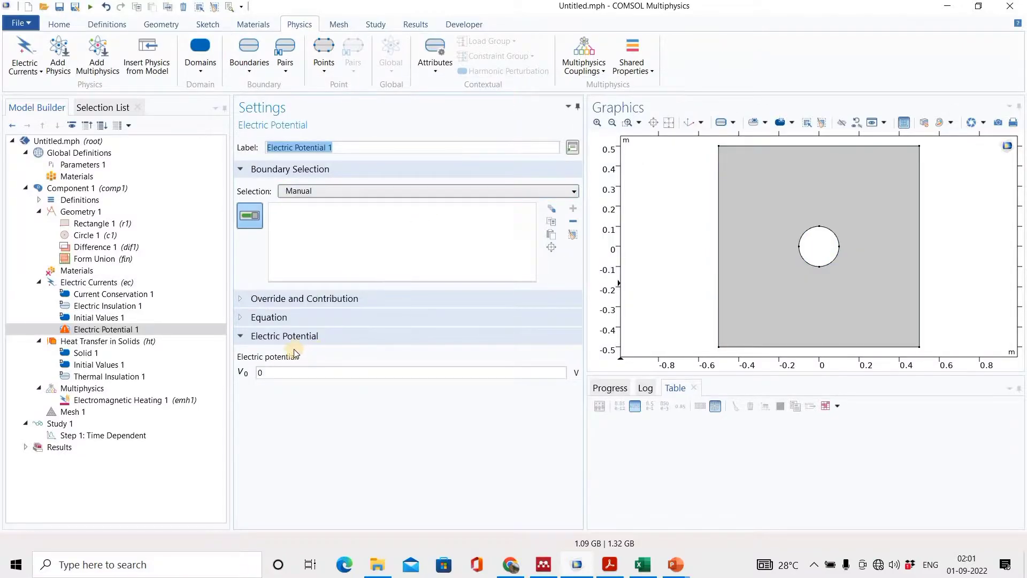
left_click(720, 223)
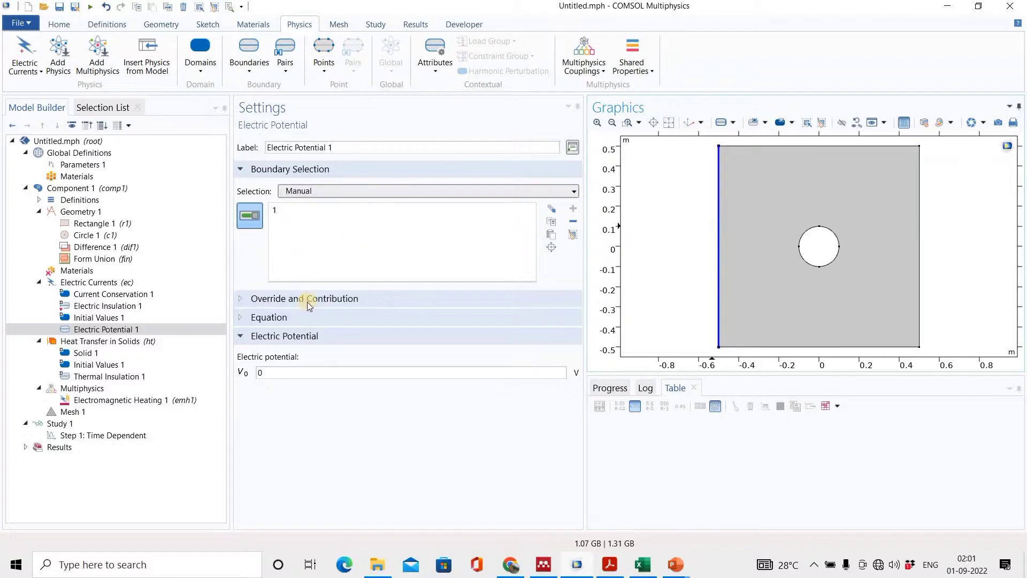
double_click(293, 373)
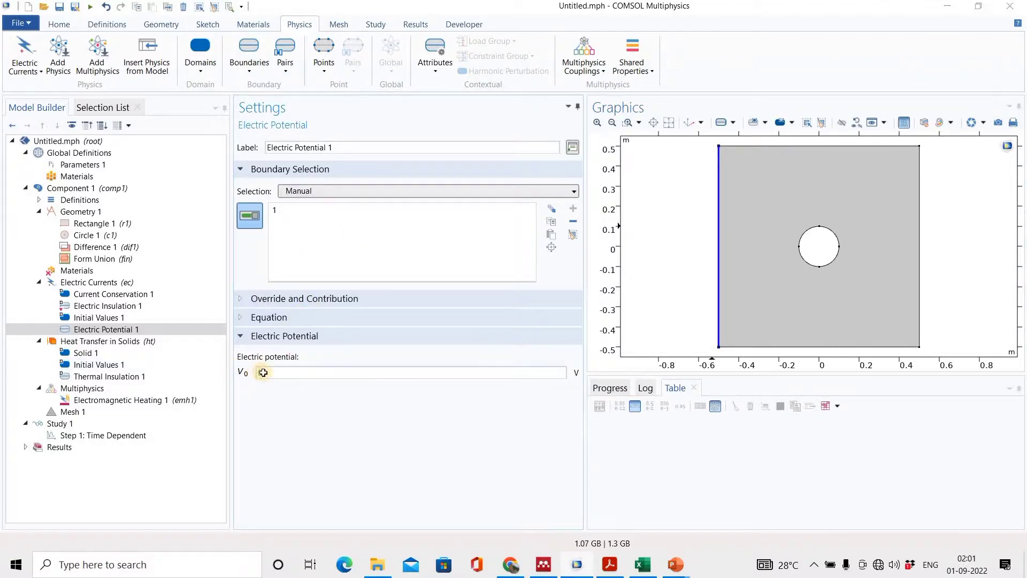
key("alt+Tab")
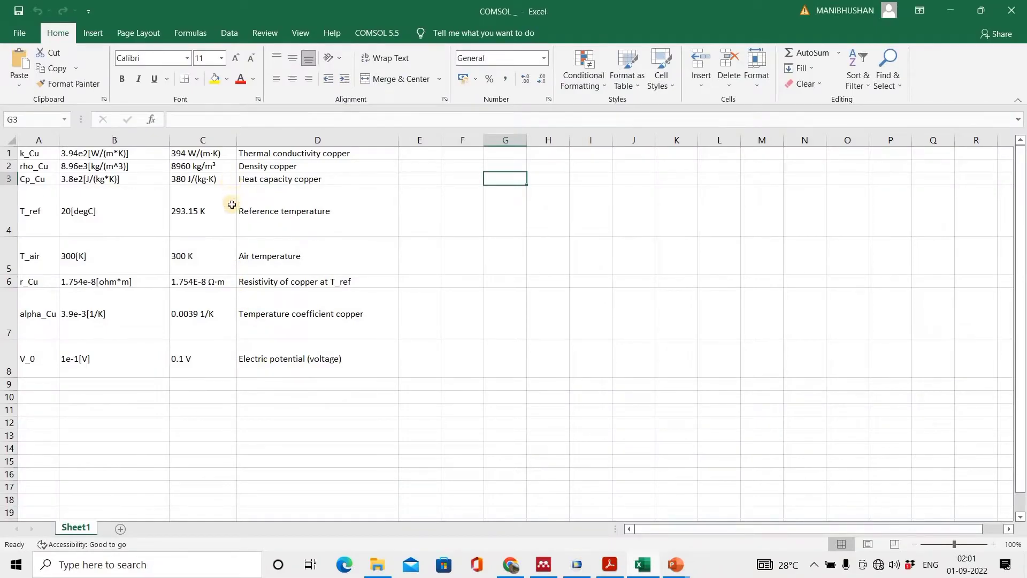
key("alt+Tab")
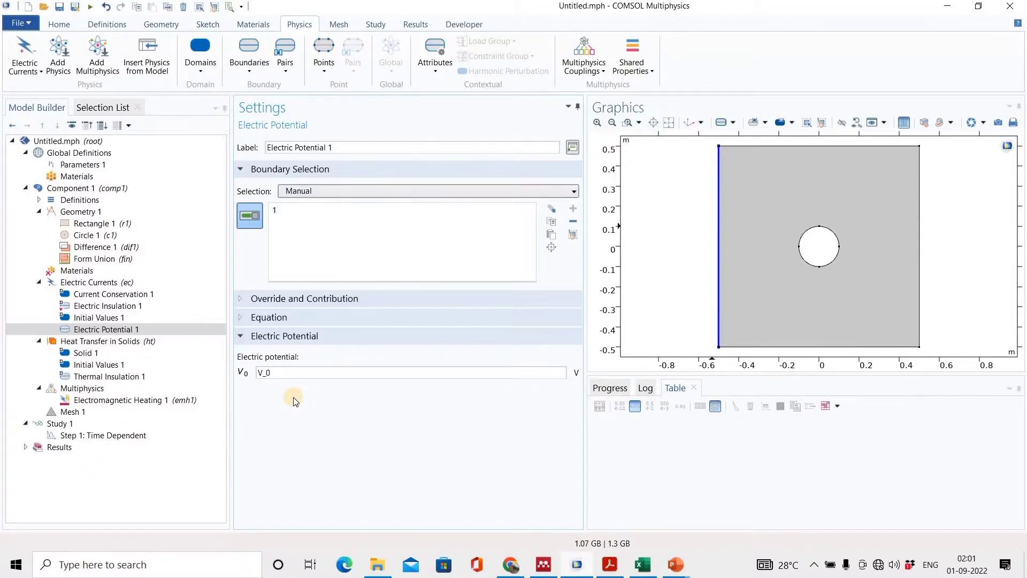
left_click(136, 330)
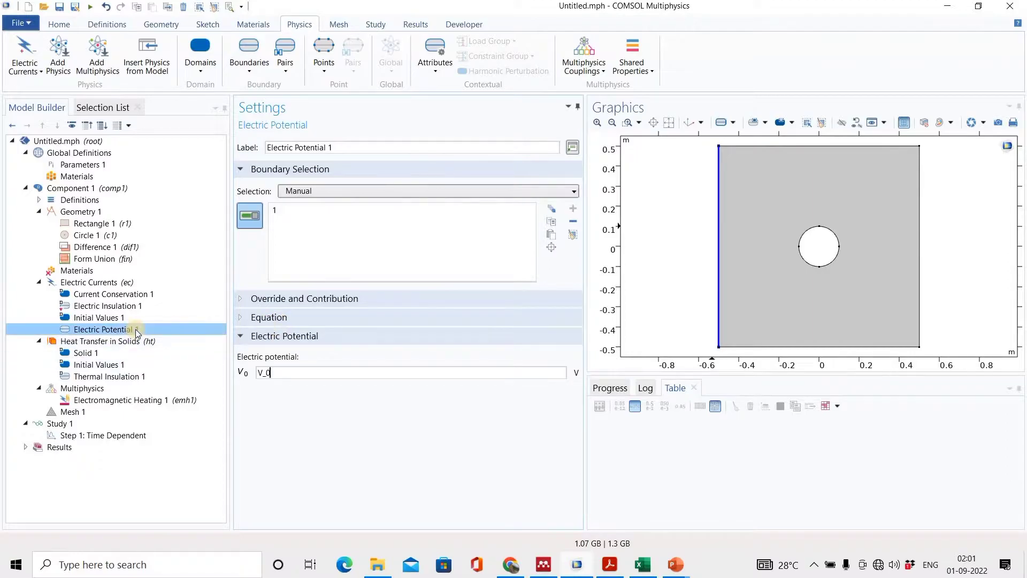
Step: Add a Ground condition on the plate's right edge (boundary 4) and check the Electric Insulation 1 boundary list
left_click(118, 282)
right_click(118, 283)
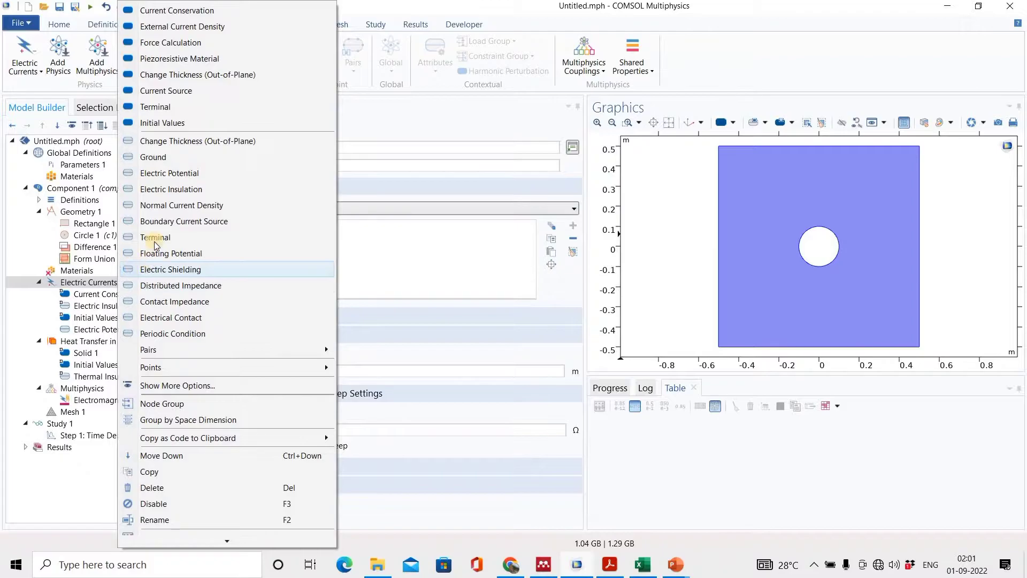
left_click(162, 159)
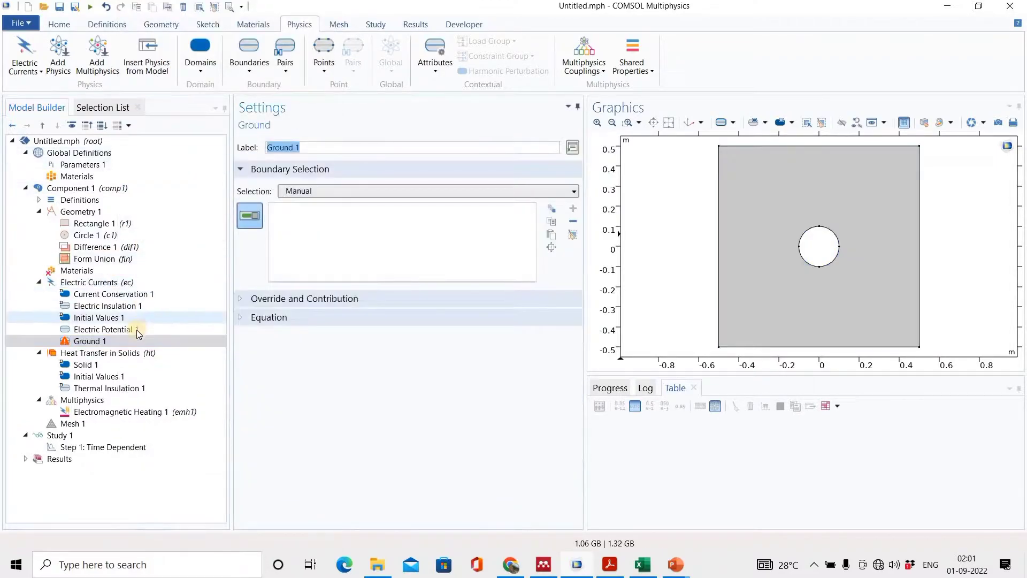
left_click(921, 230)
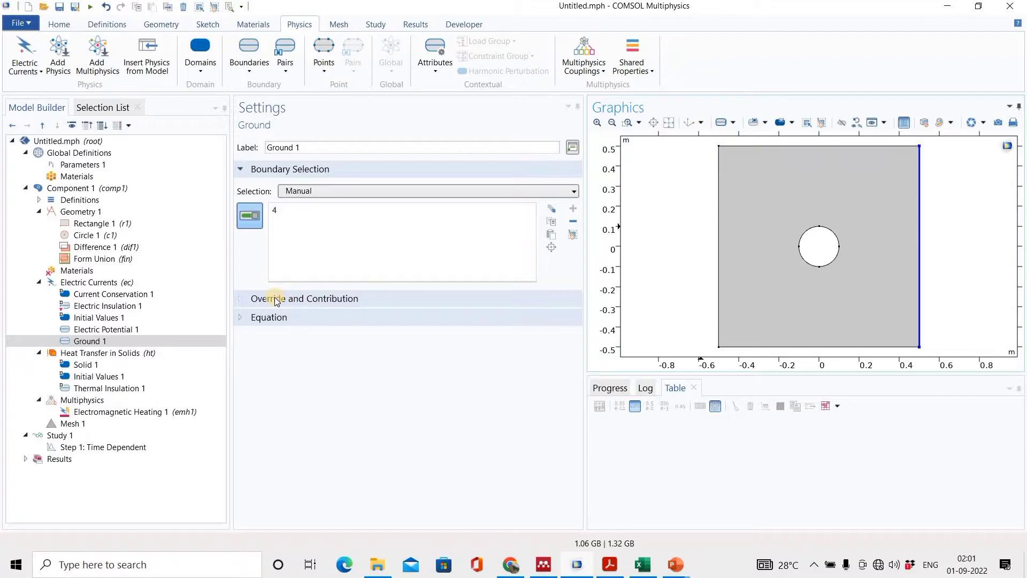
left_click(119, 306)
left_click_drag(528, 229, 531, 253)
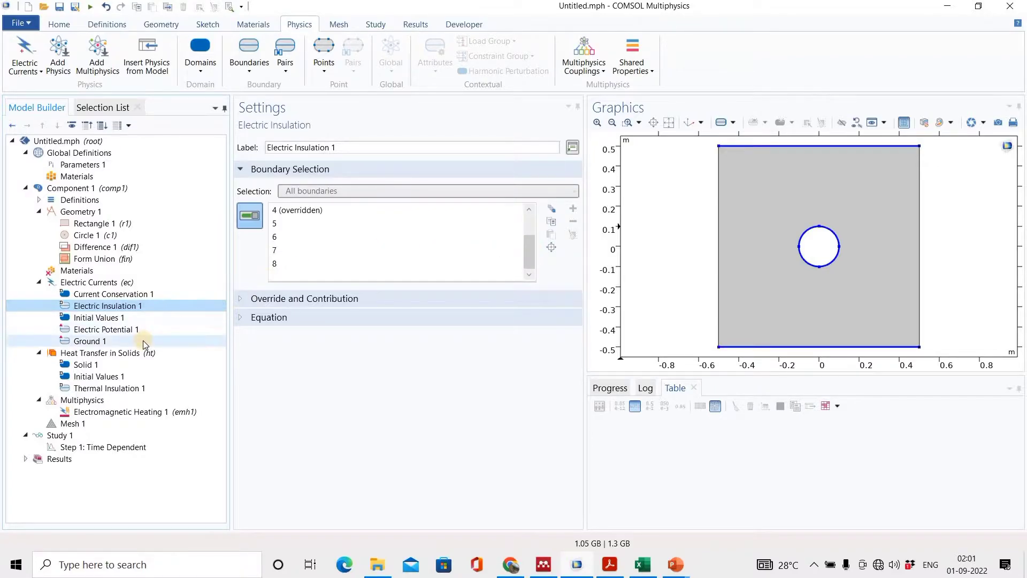
Step: Make the thermal conductivity of Solid 1 in Heat Transfer in Solids user defined and set it to k_Cu
left_click(98, 364)
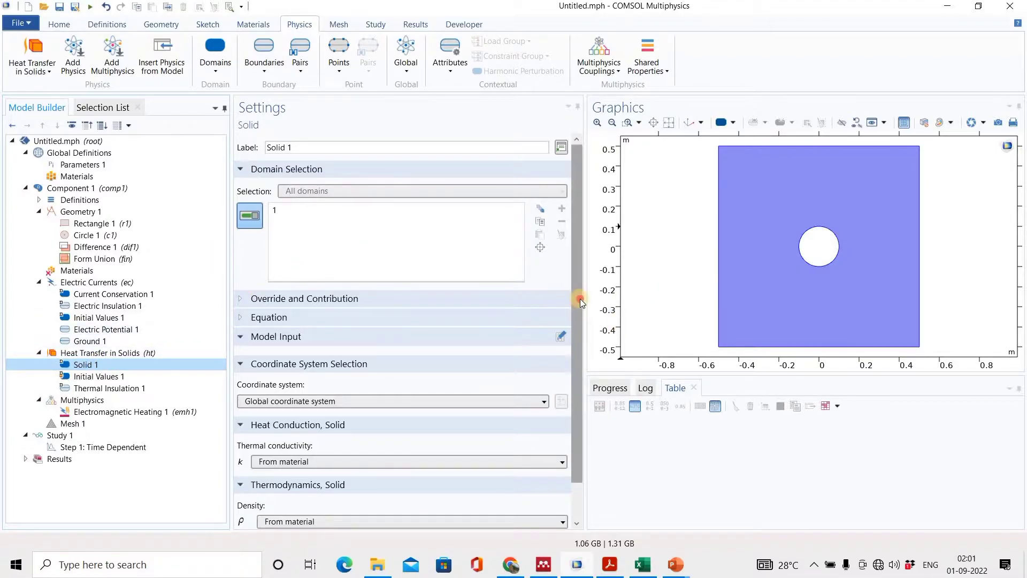
scroll(580, 298, "down", 2)
left_click(421, 420)
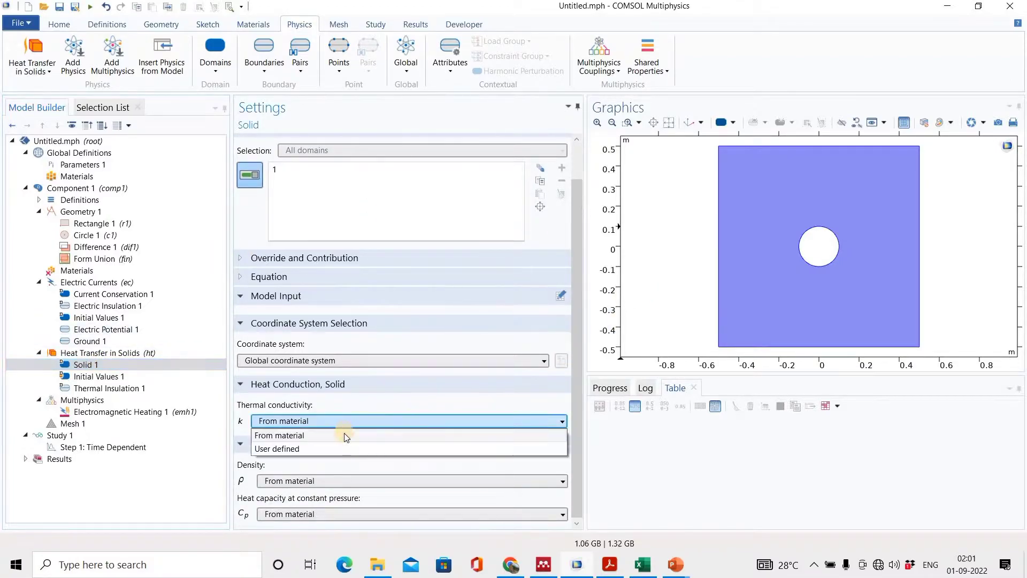
left_click(312, 448)
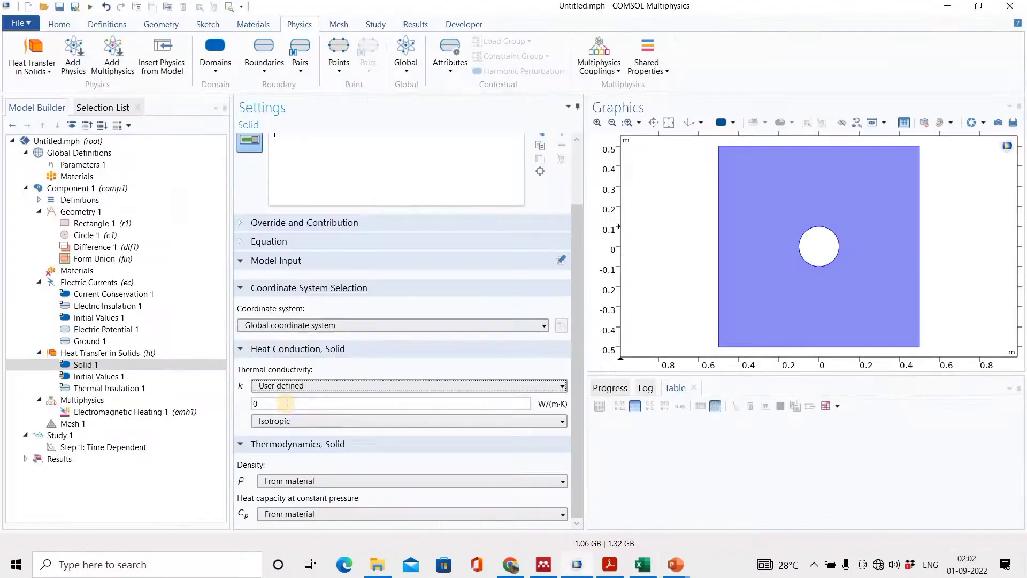
type("k_Cu")
Step: Make the density and heat capacity of Solid 1 user defined, entering rho_Cu and Cp_Cu
left_click(336, 481)
left_click(300, 508)
type("rho_Cu")
key("Tab")
key("Down")
key("Tab")
type("Cp_Cu")
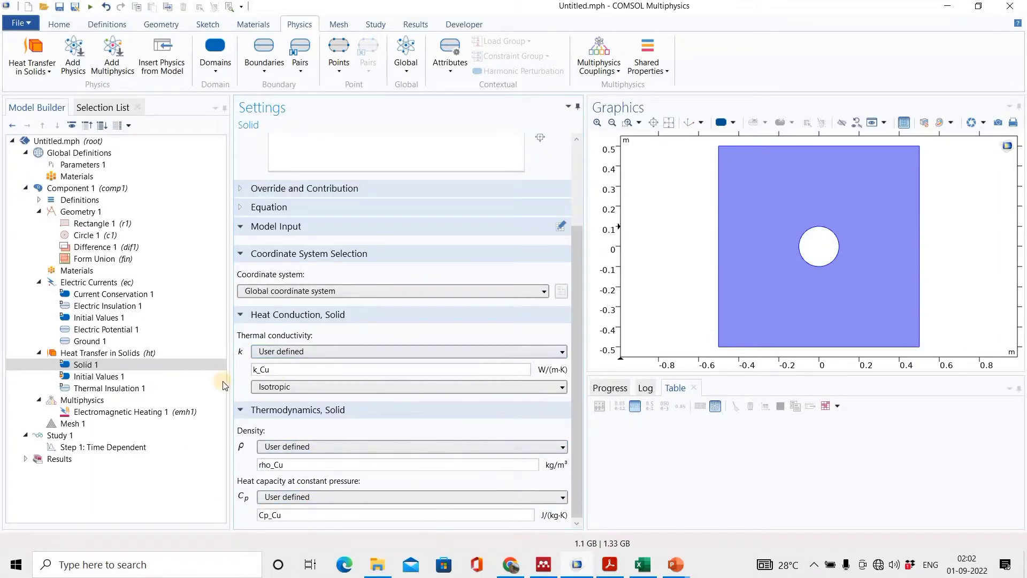
Step: Set the initial temperature in the Heat Transfer in Solids Initial Values 1 to T_ref
left_click(132, 378)
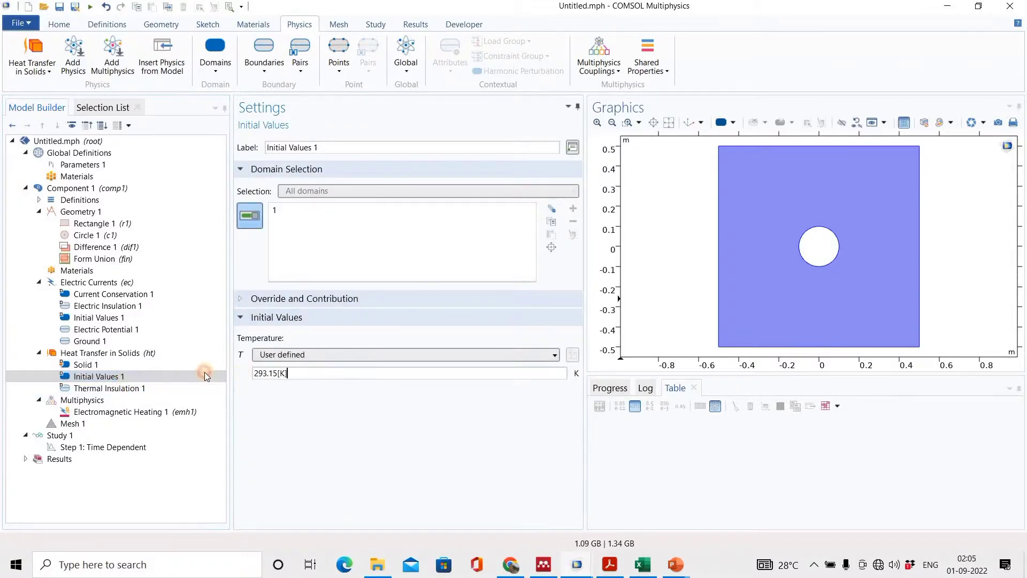
key("Tab")
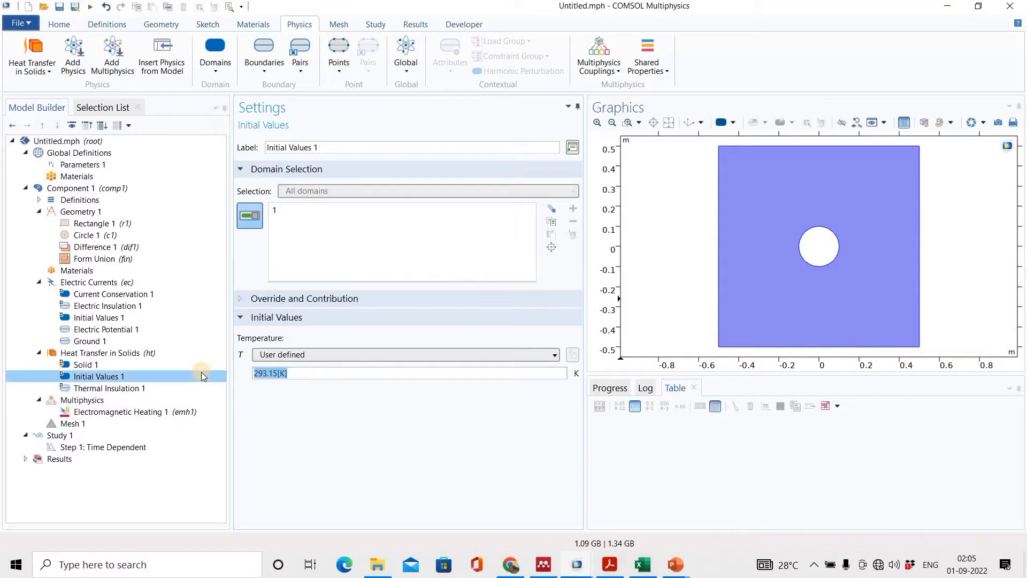
type("T_ref")
Step: Add a Temperature boundary condition to Heat Transfer in Solids on the plate's left and right edges and all four arcs of the central hole
right_click(128, 354)
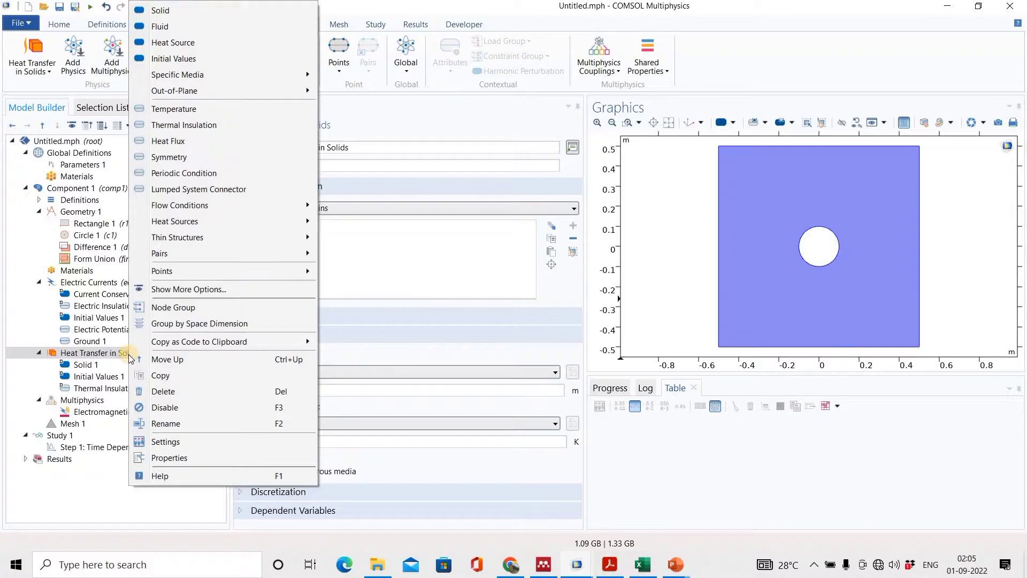
mouse_move(148, 335)
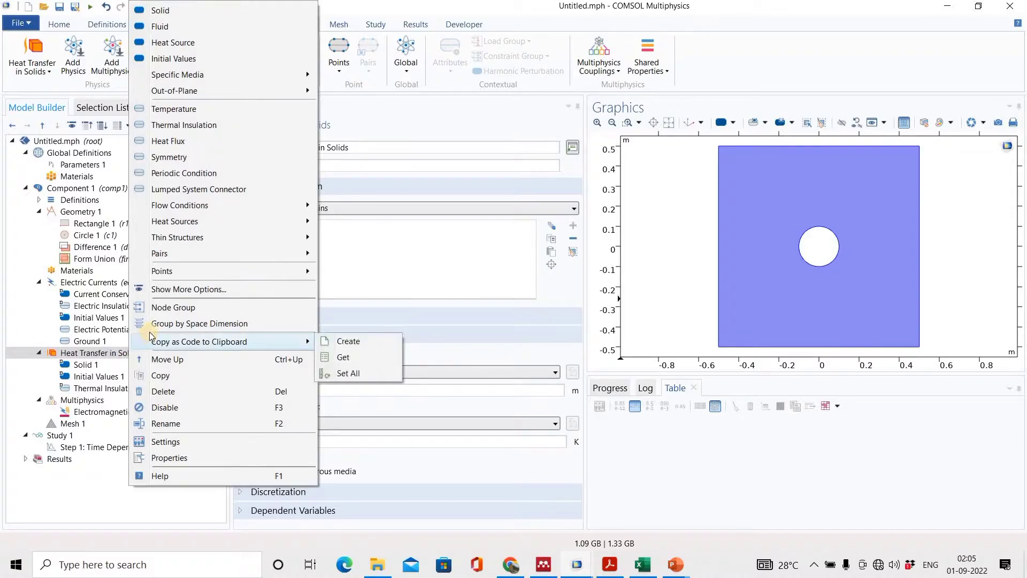
key("Escape")
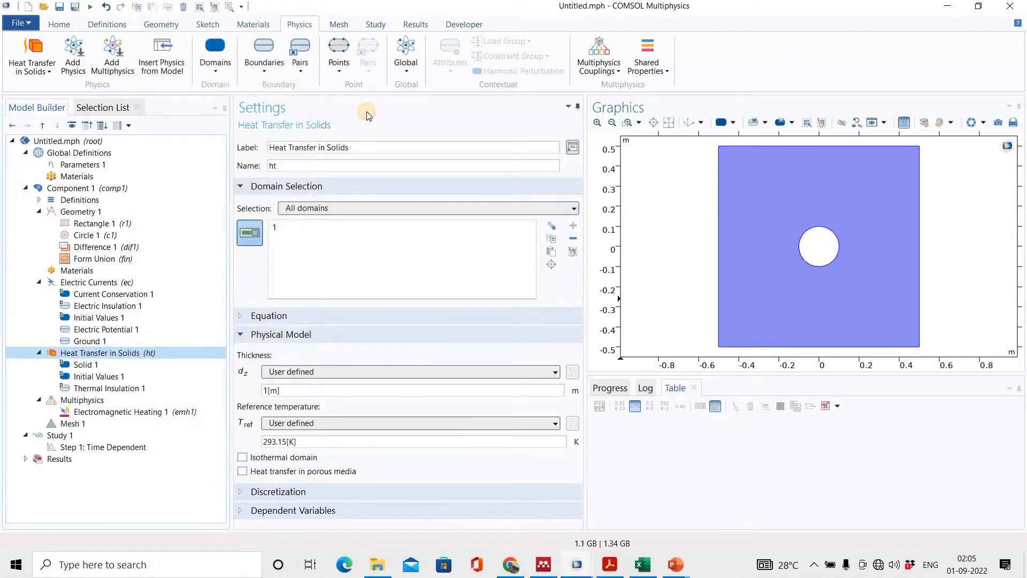
left_click(266, 69)
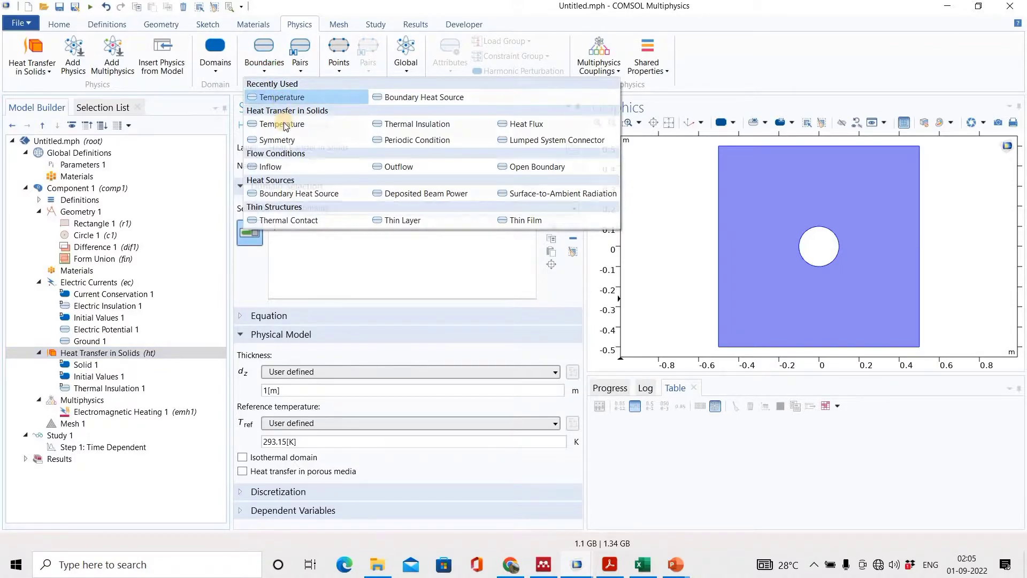
left_click(285, 127)
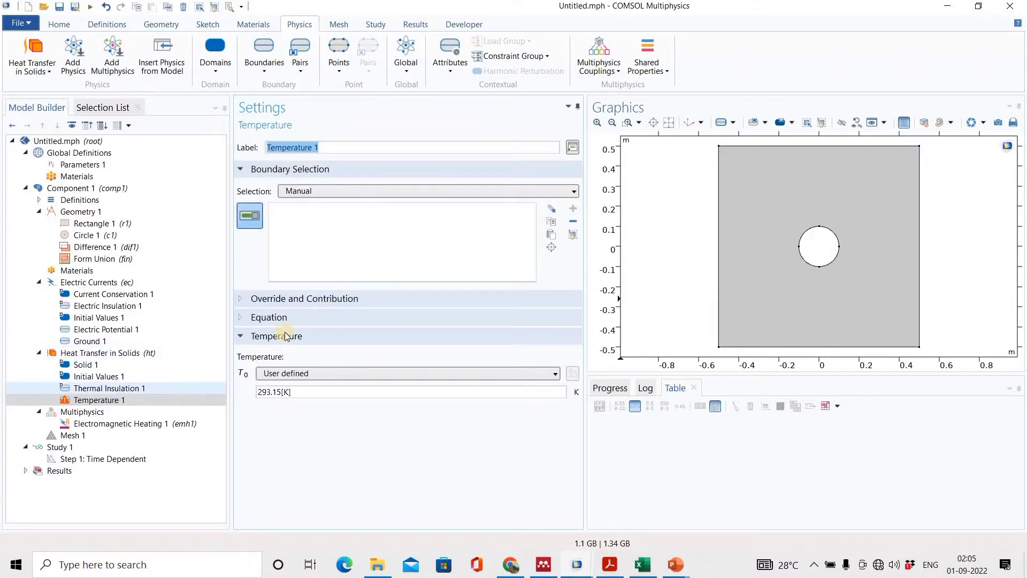
left_click(719, 249)
left_click(918, 237)
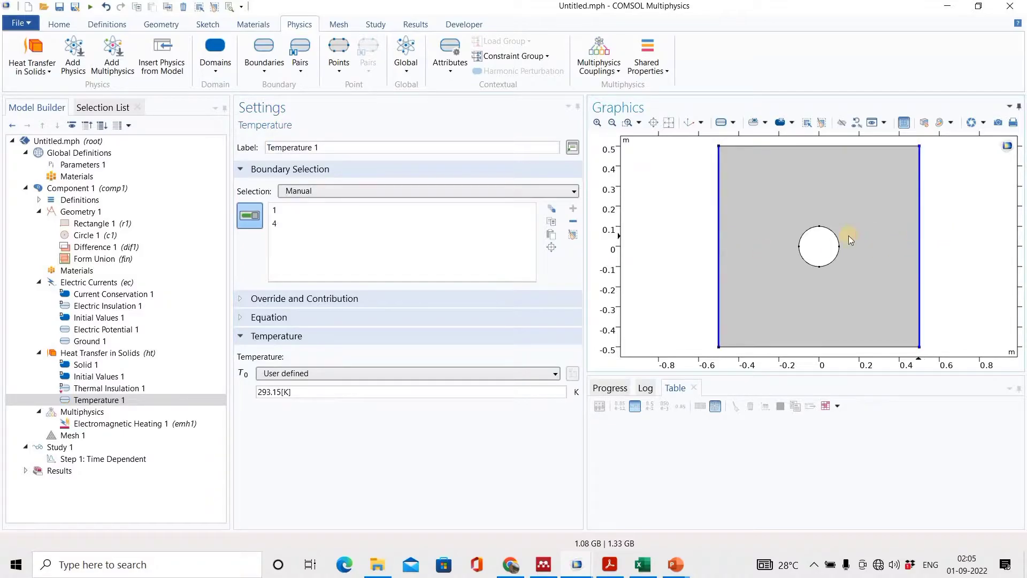
left_click(805, 233)
left_click(835, 252)
left_click(830, 261)
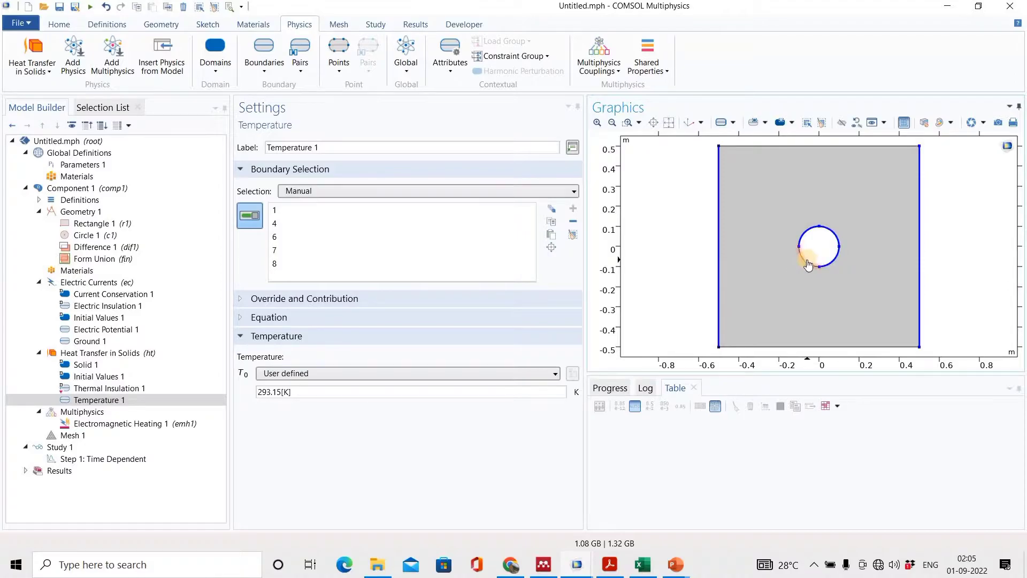
left_click(807, 259)
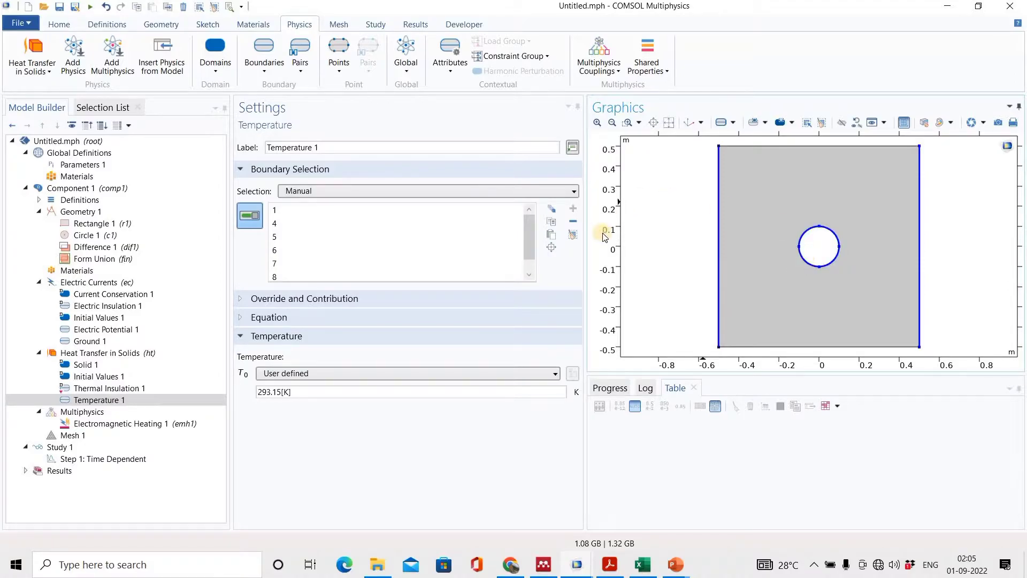
Step: Look up the air temperature parameter's name in the Excel sheet and set the Temperature 1 boundary temperature to T_air
left_click_drag(340, 394, 219, 391)
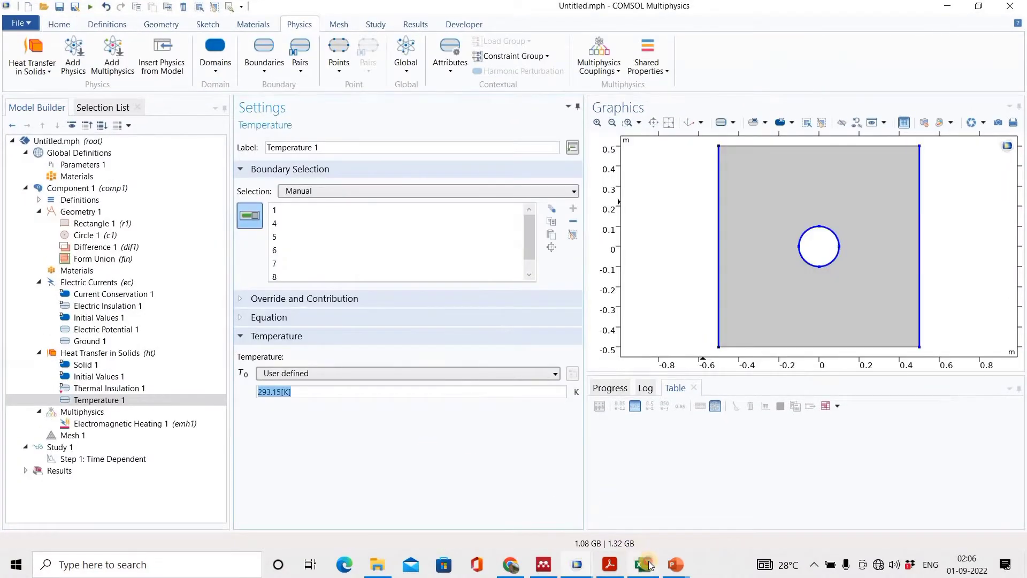
left_click(646, 565)
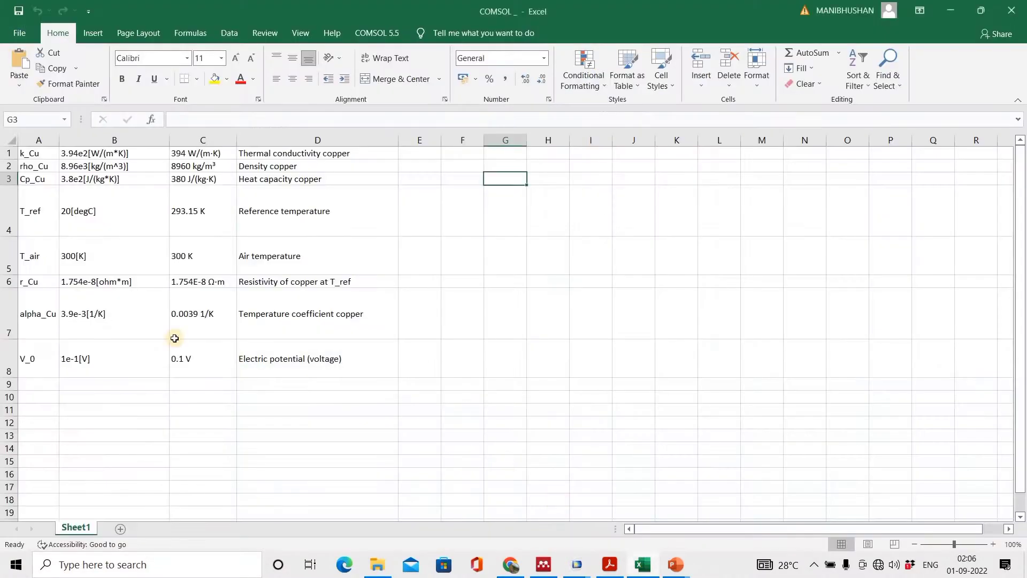
key("alt+Tab")
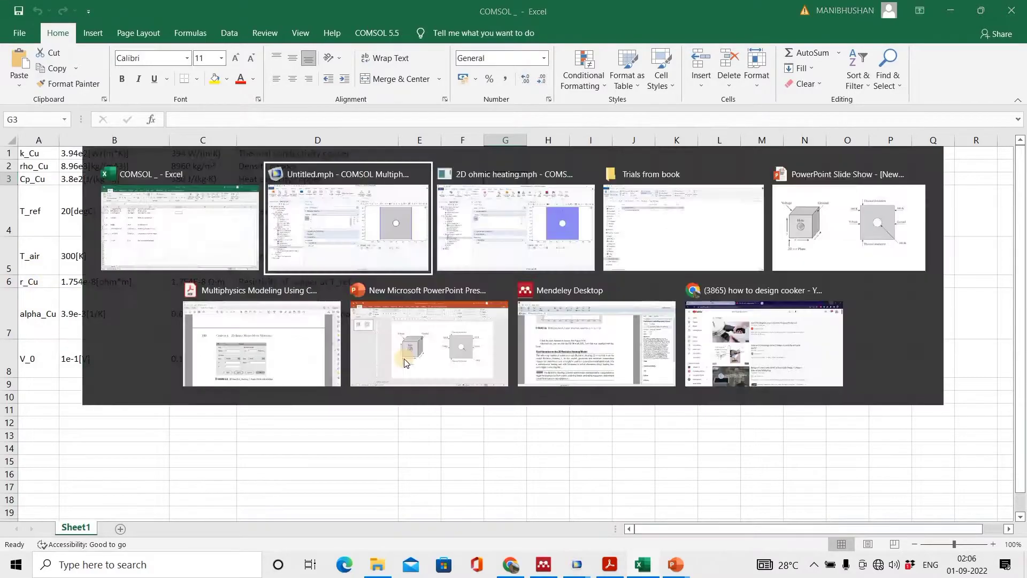
type("T")
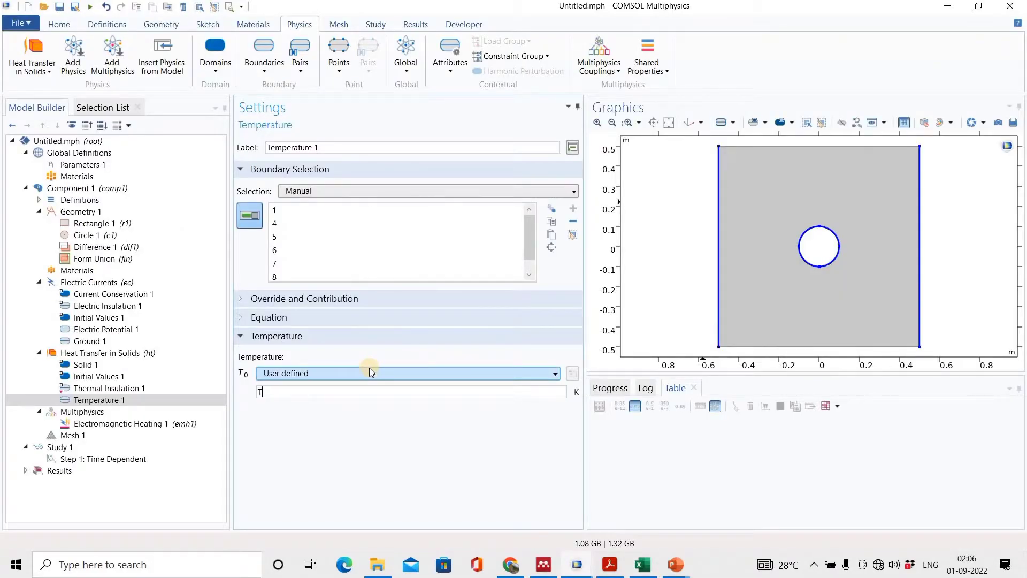
type("_air")
left_click(320, 478)
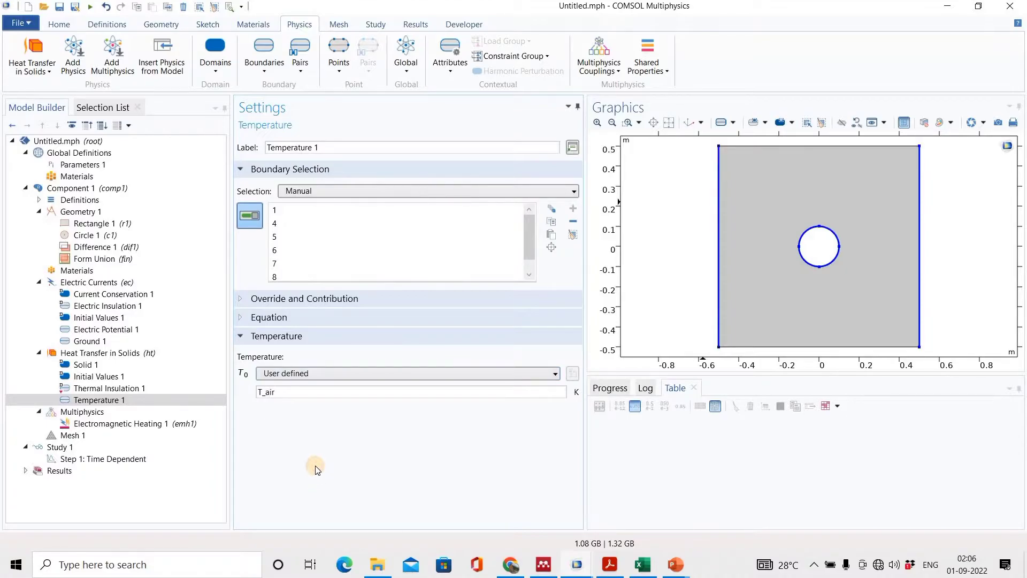
left_click(299, 318)
left_click(300, 318)
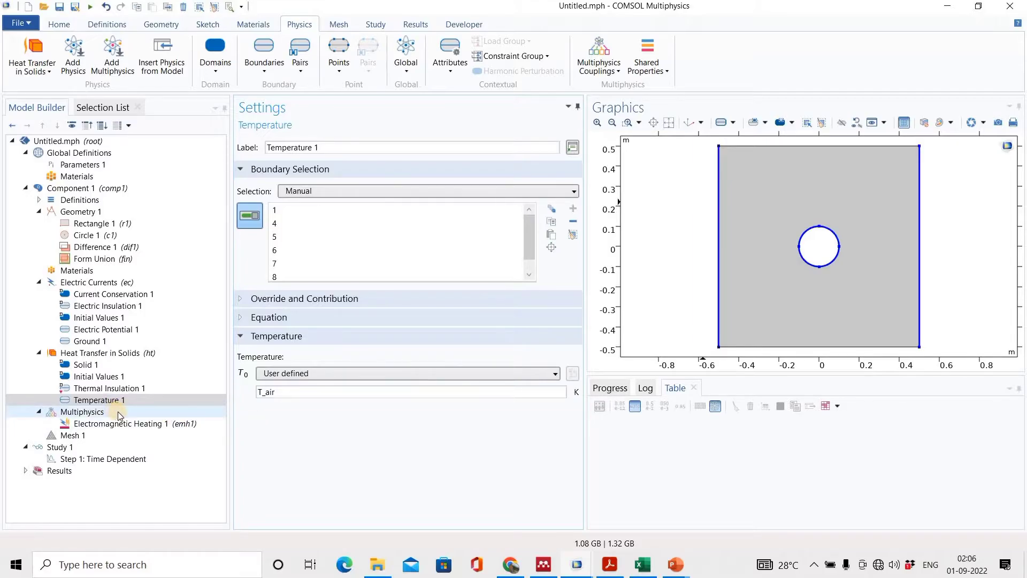
Step: Open the Mesh 1 settings, try the user-controlled sequence type and return it to physics-controlled mesh
left_click(95, 431)
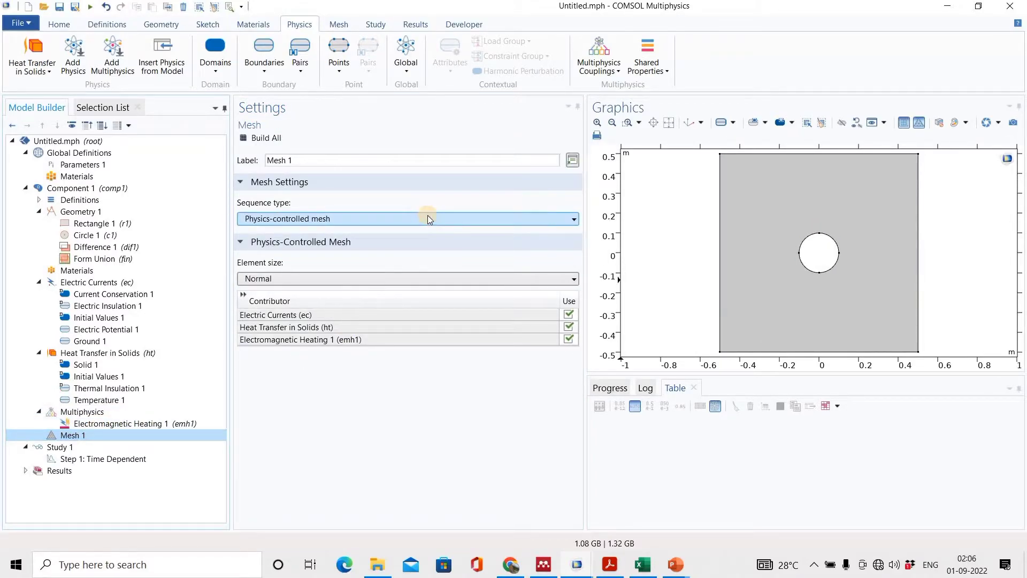
left_click(482, 277)
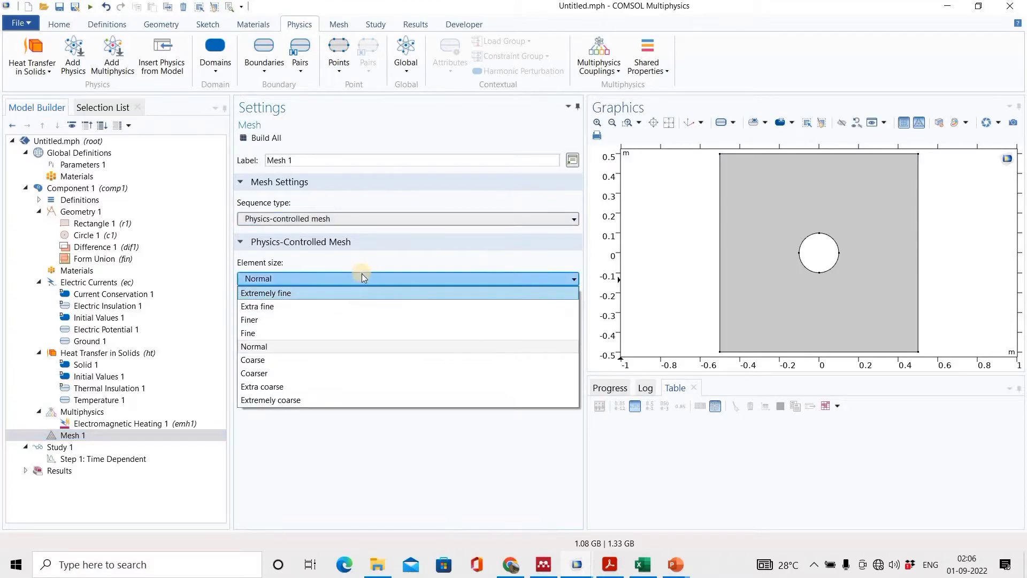
left_click(371, 220)
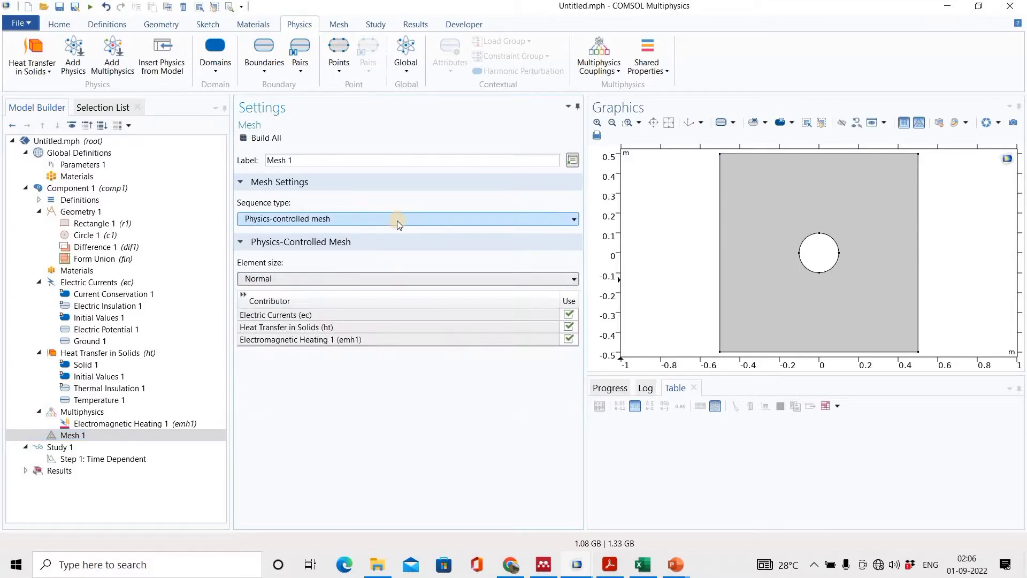
left_click(399, 221)
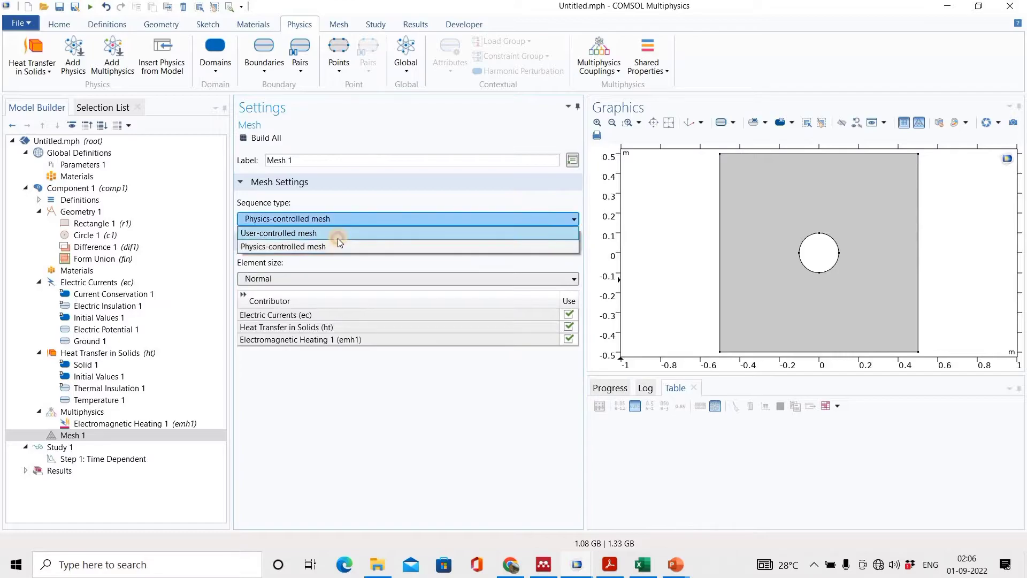
left_click(338, 235)
left_click(404, 222)
left_click(349, 246)
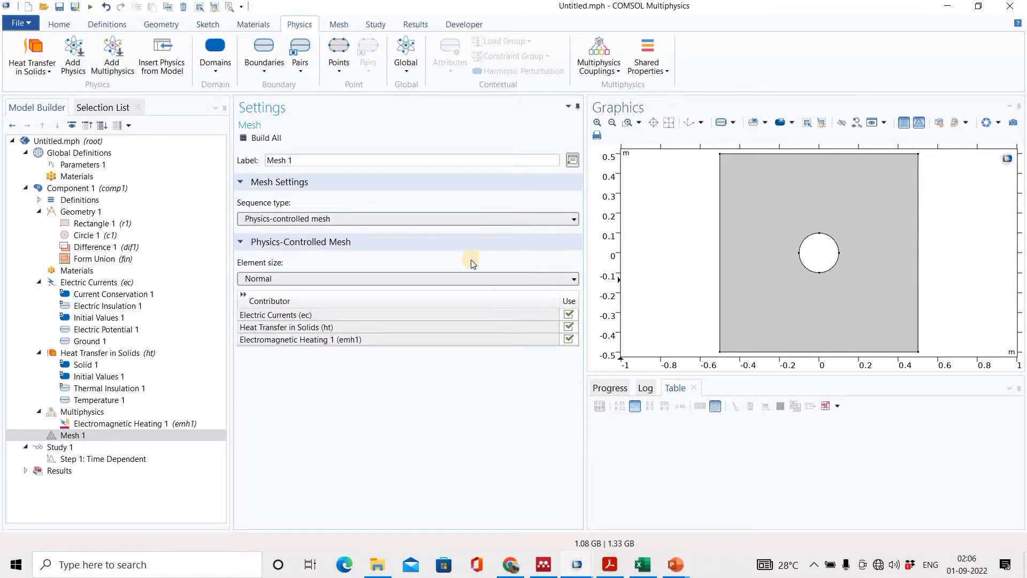
Step: Set the element size of Mesh 1 to Finer and build the mesh
left_click(567, 278)
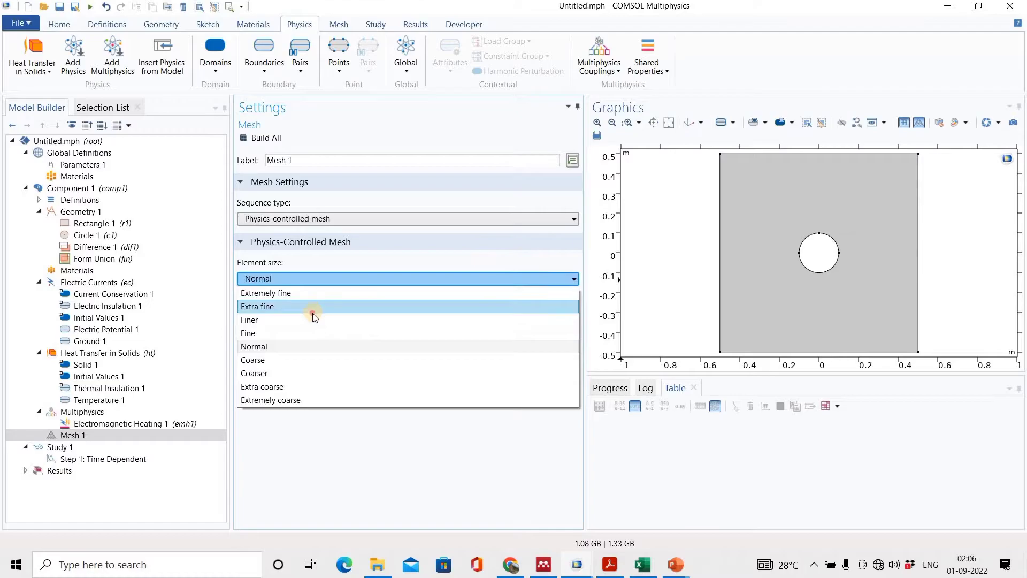
left_click(312, 316)
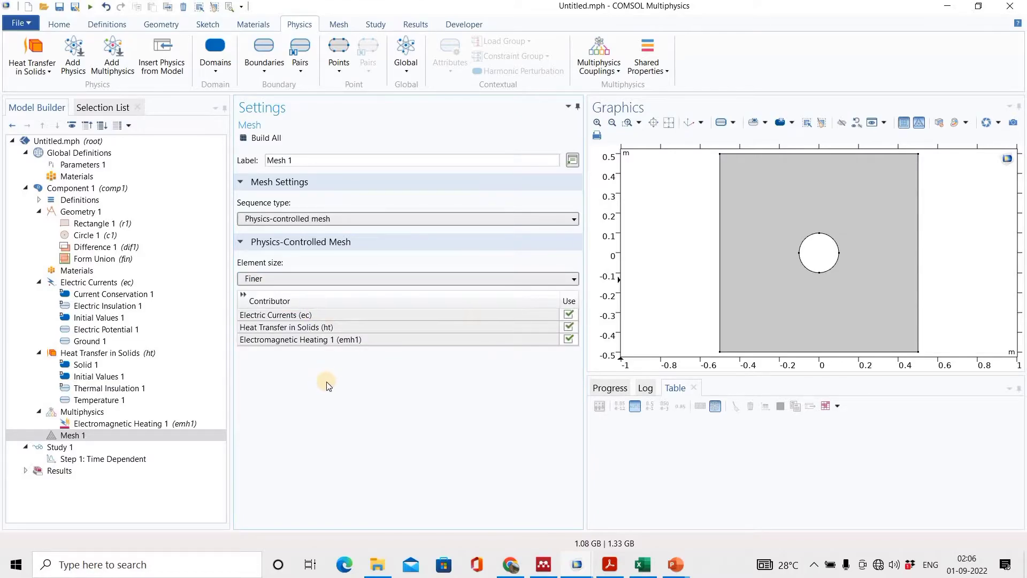
left_click(260, 137)
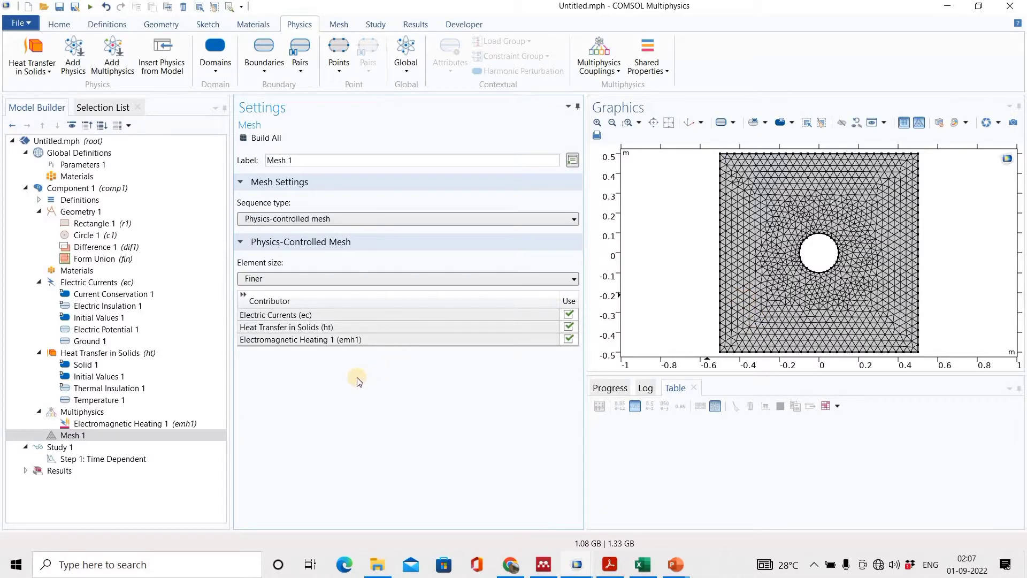
Step: Examine the Mesh 1 statistics, including the element quality values and the quality histogram
left_click(126, 435)
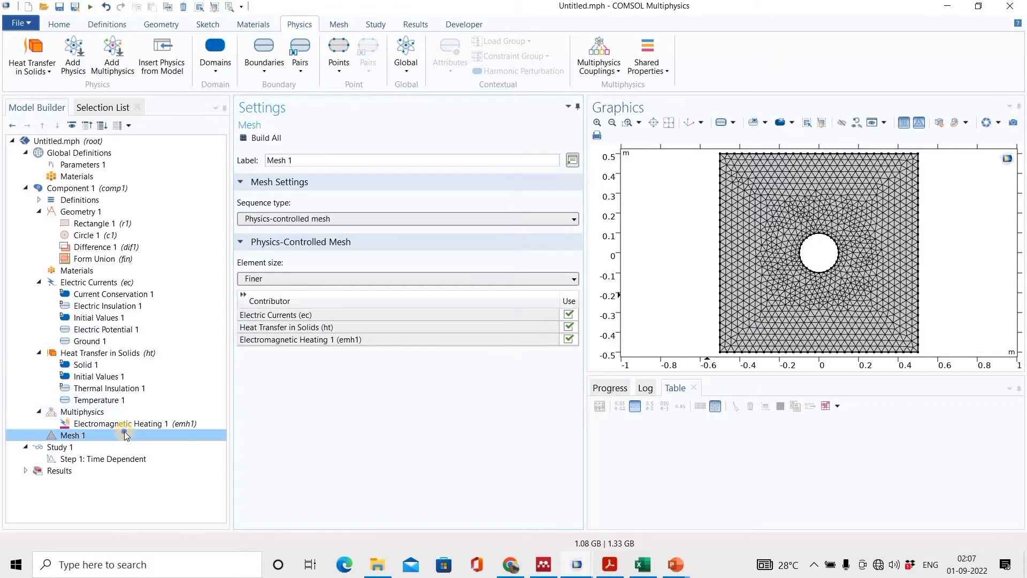
right_click(125, 435)
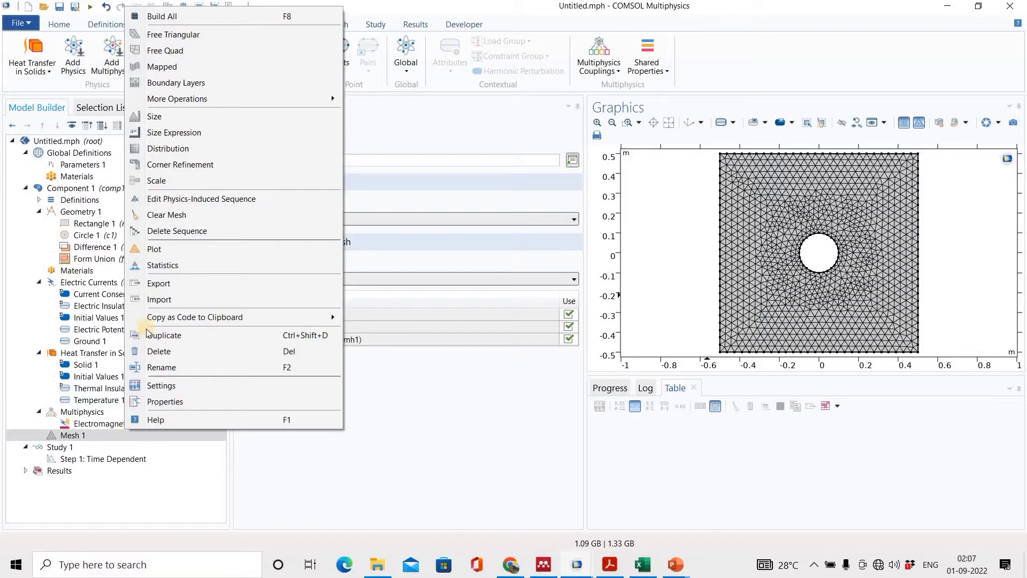
left_click(194, 267)
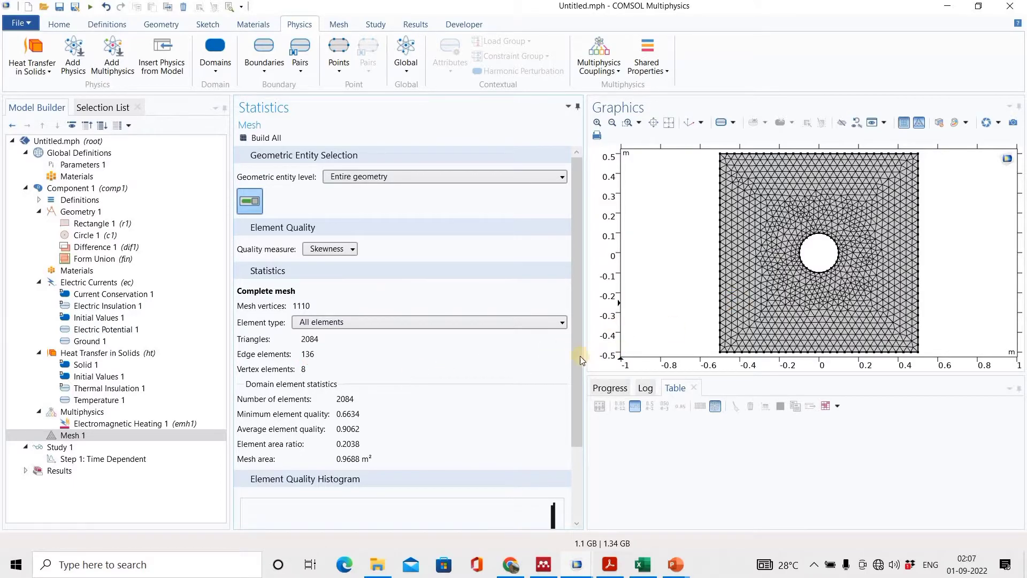
scroll(578, 362, "down", 3)
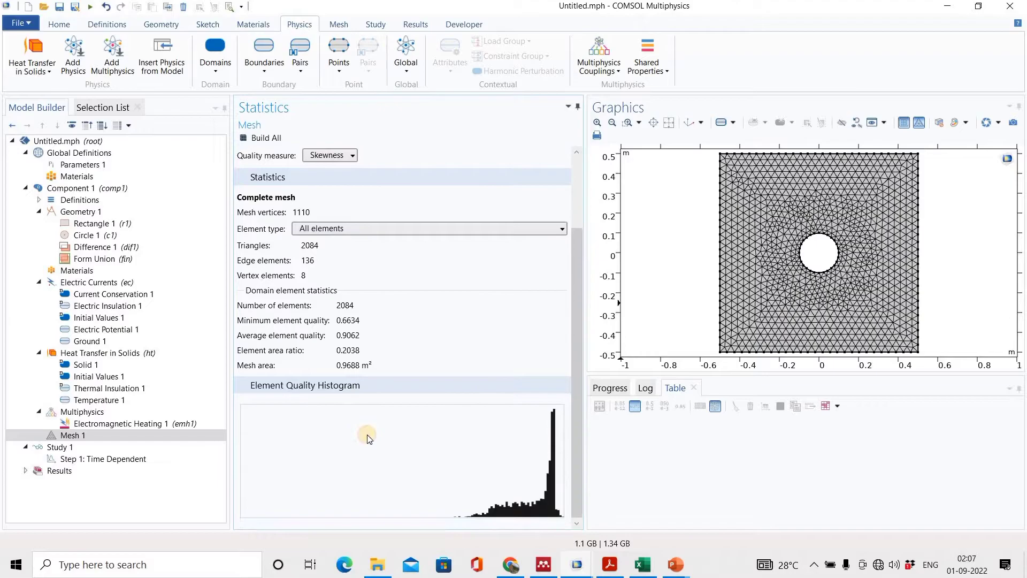
Step: Add a point at x = 0, y = 0.3 m to the plate geometry and build it
left_click(65, 449)
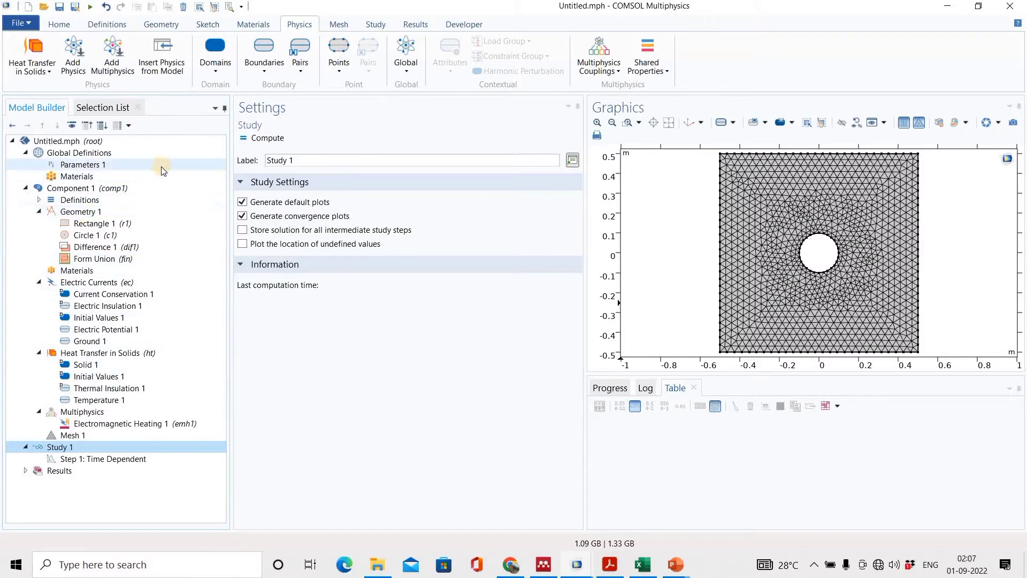
left_click(121, 27)
left_click(160, 25)
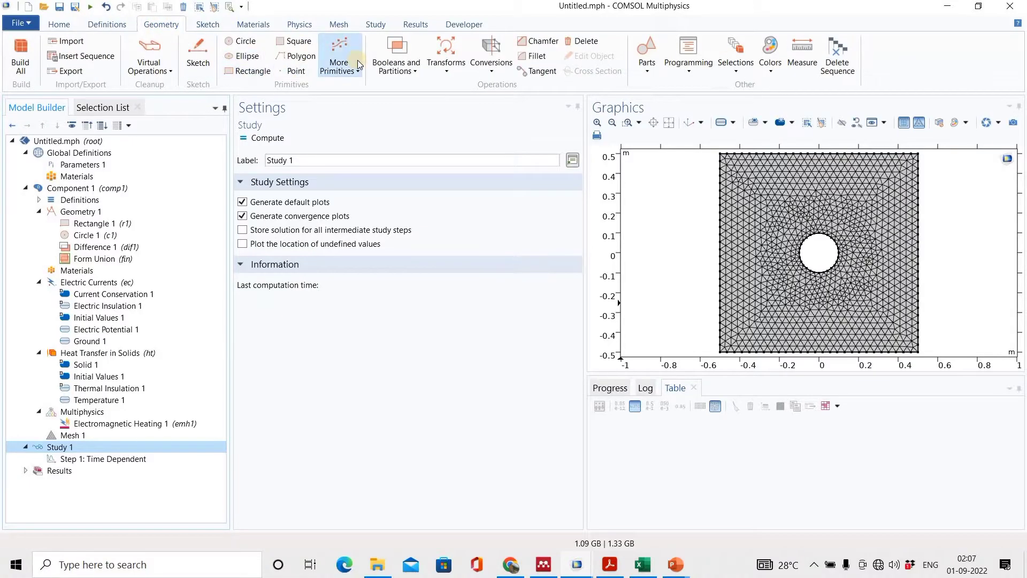
left_click(289, 72)
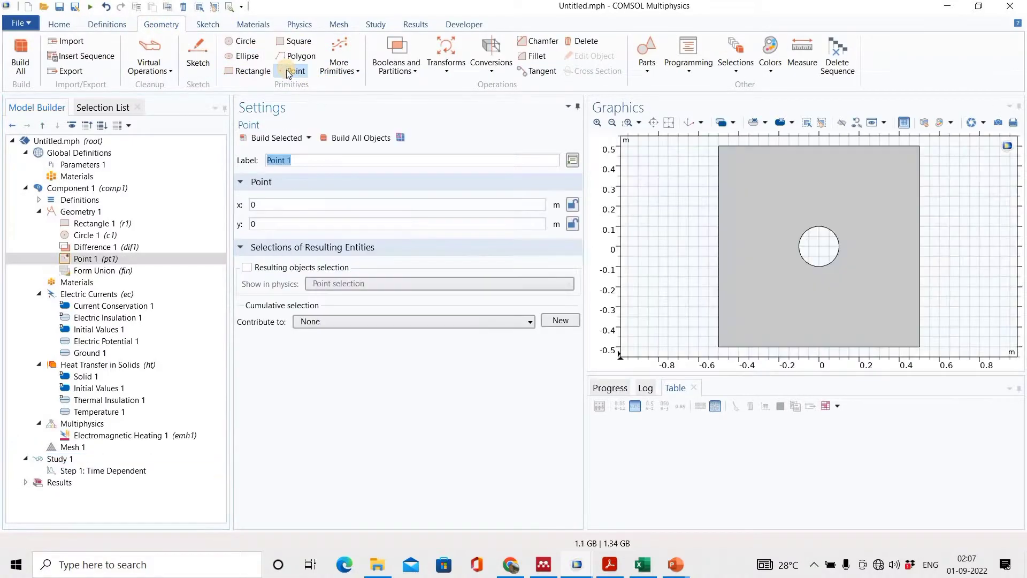
left_click(282, 224)
type(".3")
left_click(276, 137)
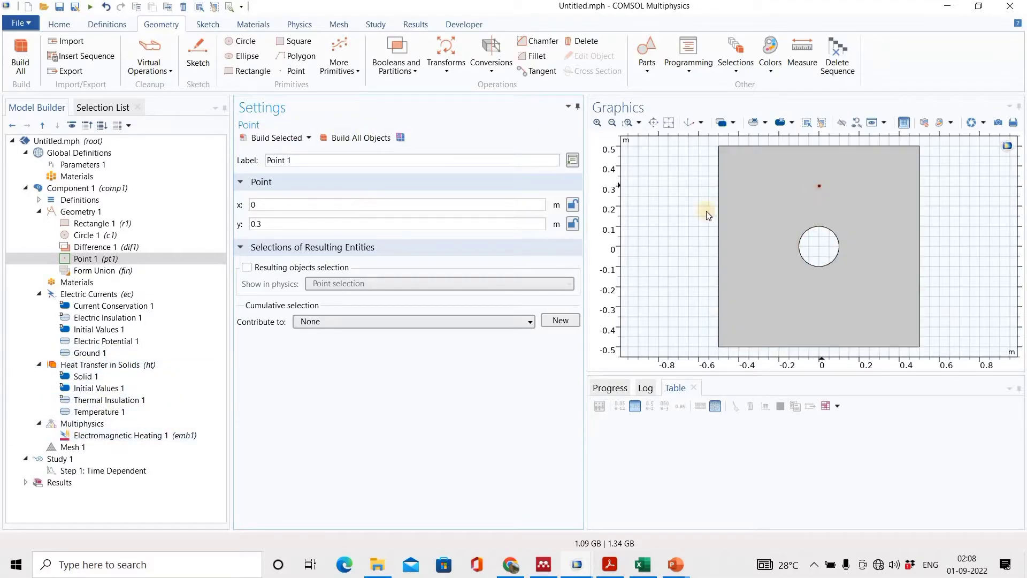
Step: Set the Time Dependent step's output times to range(0,10,2000) s and compute Study 1
left_click(58, 459)
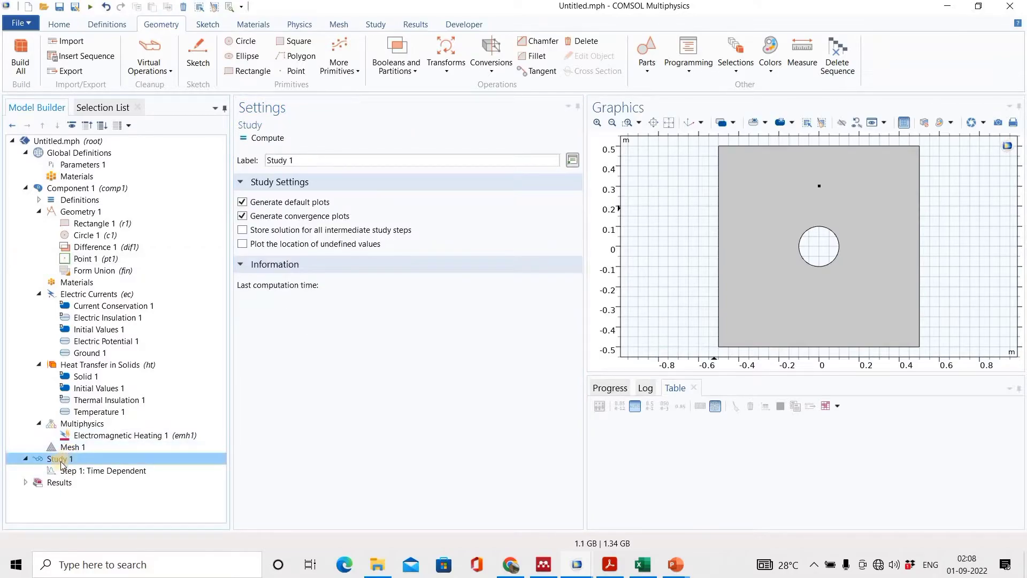
left_click(106, 470)
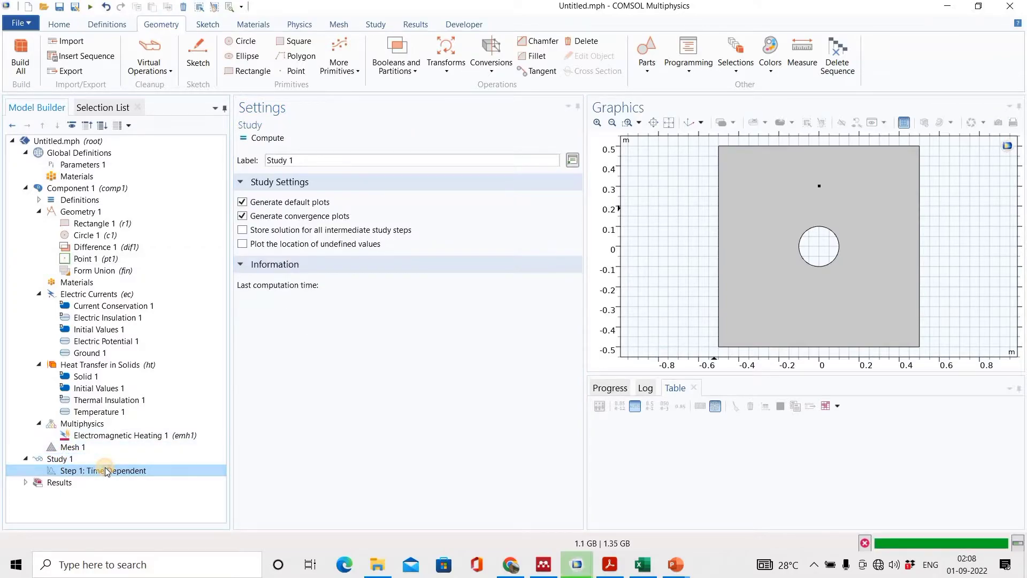
left_click(321, 223)
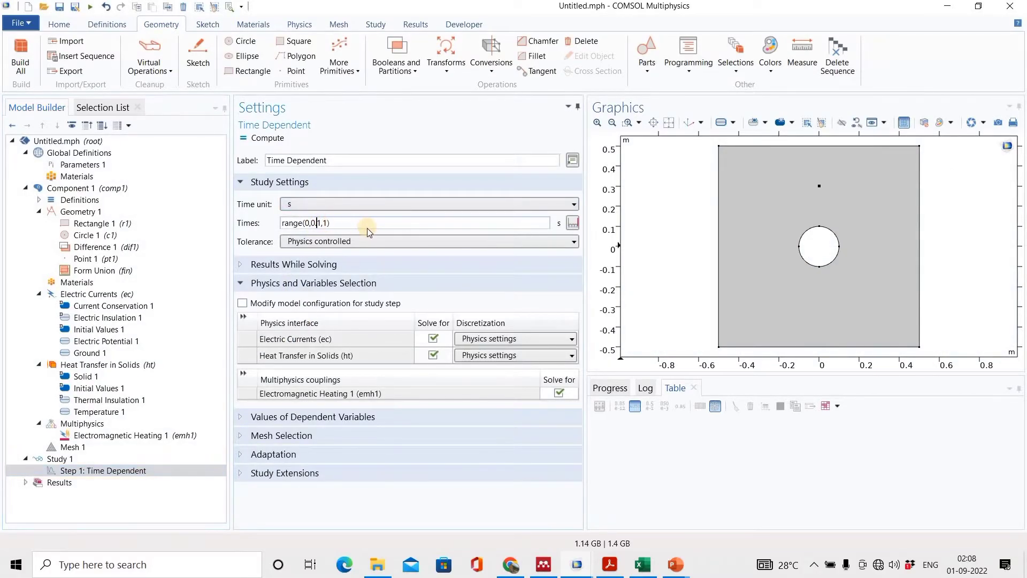
key("BackSpace")
key("BackSpace")
key("BackSpace")
type("10")
left_click(338, 220)
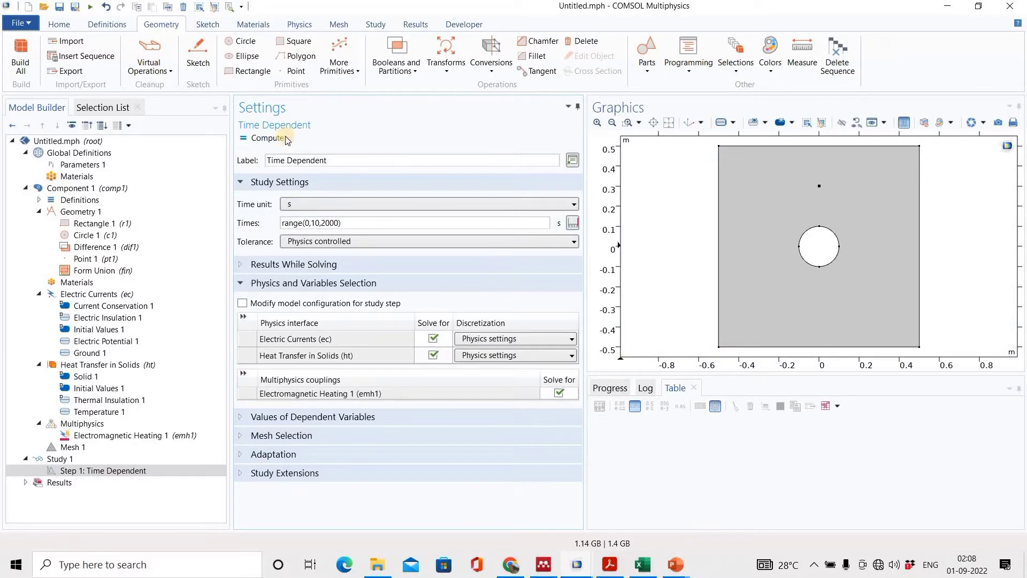
left_click(251, 139)
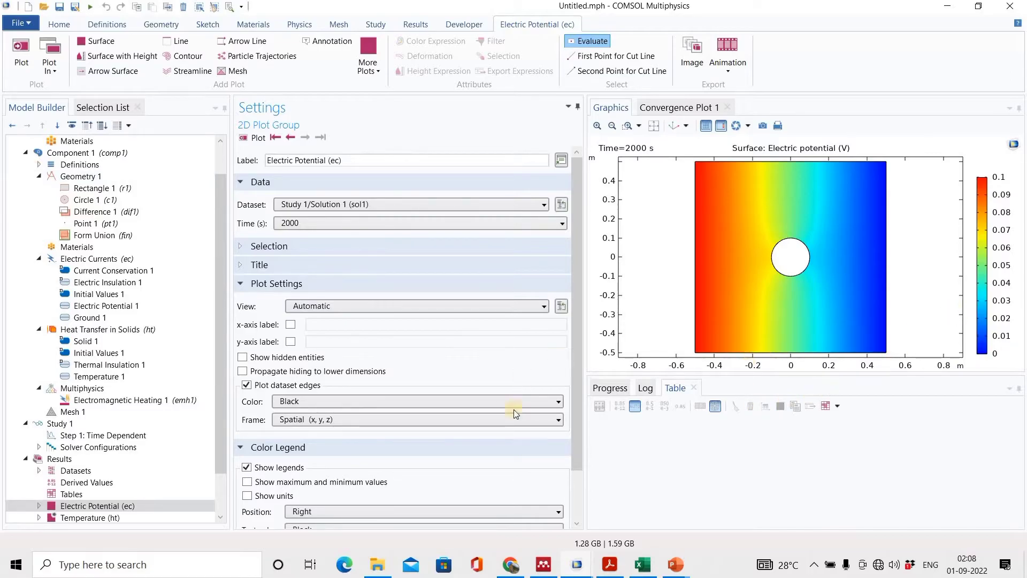
Step: Change the unit of the Temperature (ht) surface plot to degC and replot it
left_click_drag(218, 387, 221, 474)
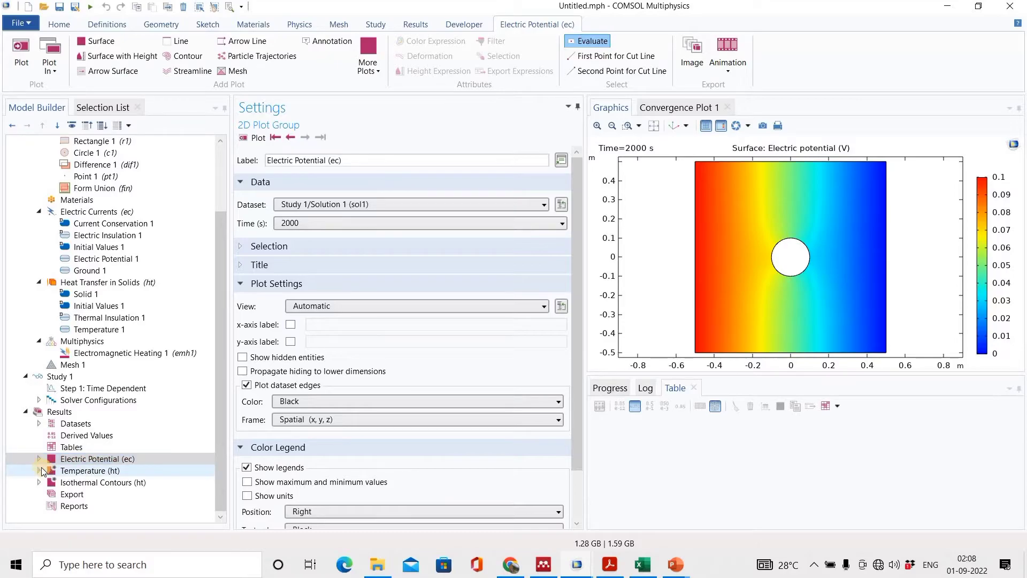
left_click(83, 471)
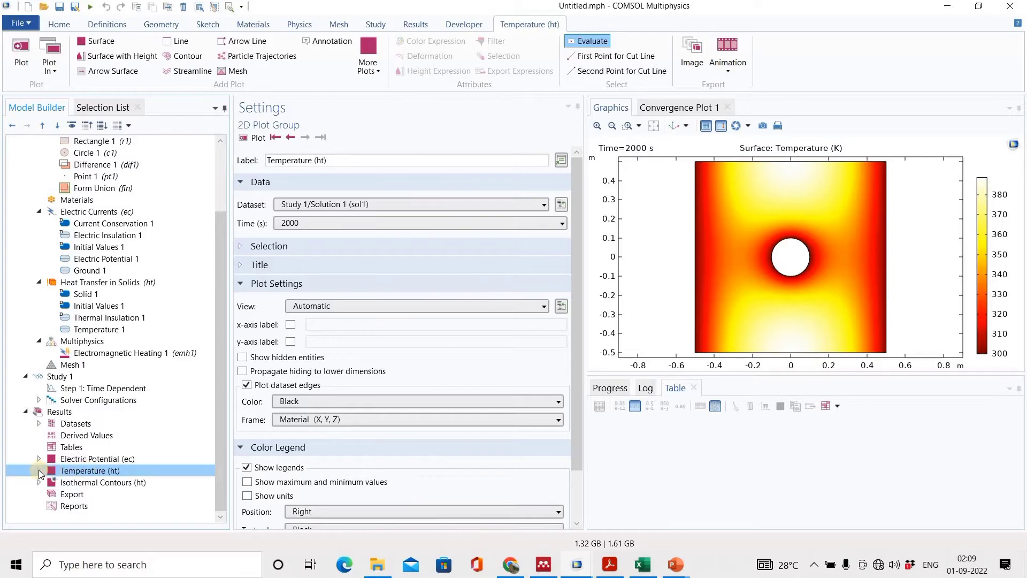
left_click(39, 470)
left_click(102, 483)
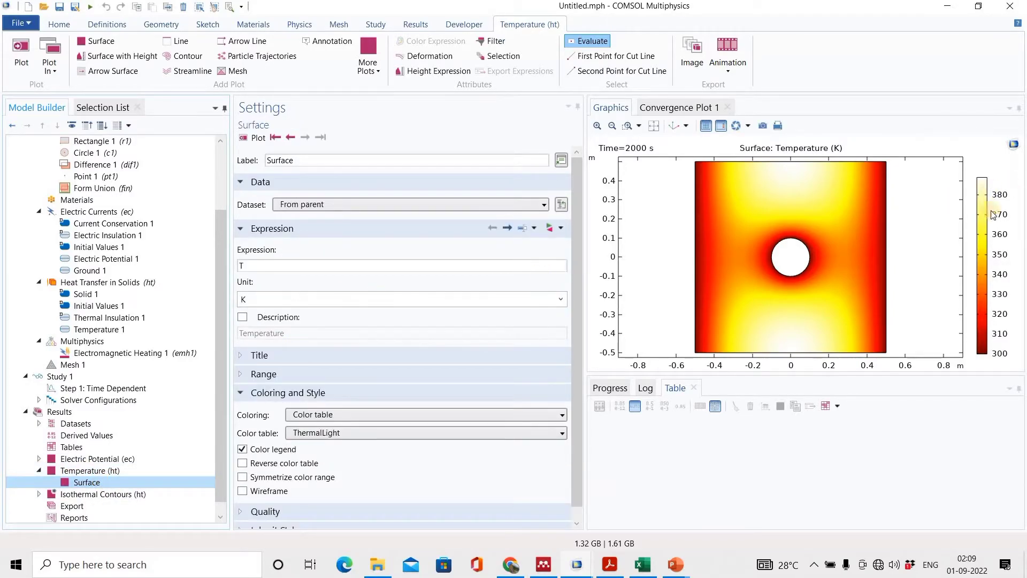
left_click(561, 300)
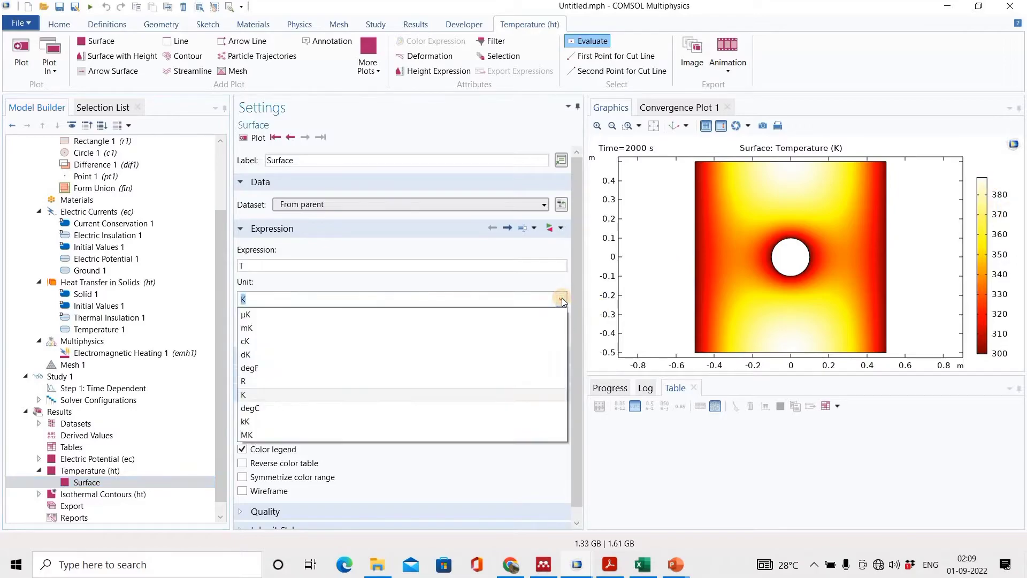
left_click(265, 408)
left_click(256, 138)
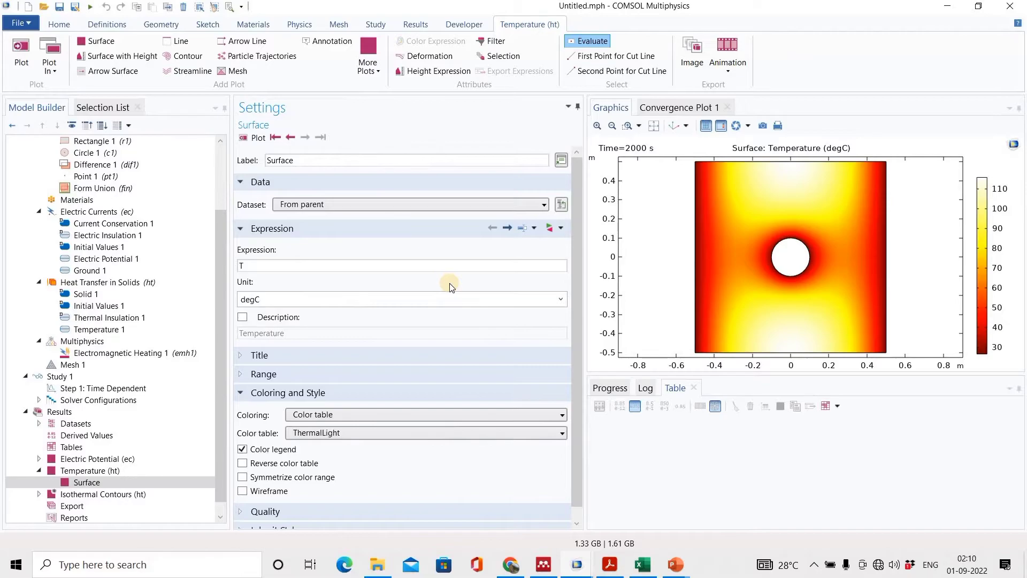
Step: Add an Arrow Surface to the Temperature (ht) plot group, set its expression to conductive heat flux (ht.dfluxx, ht.dfluxy) and plot it
left_click(88, 471)
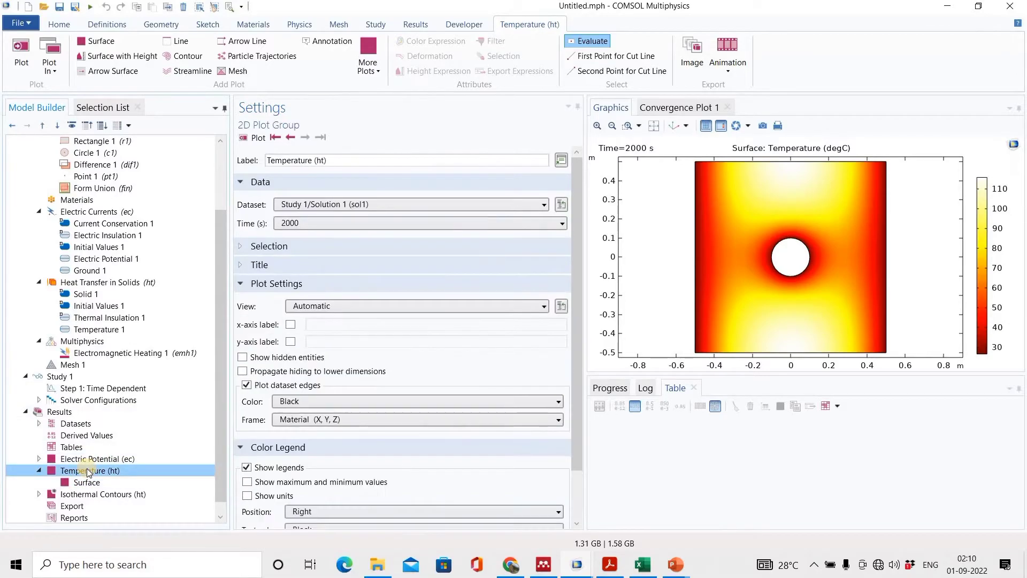
right_click(89, 471)
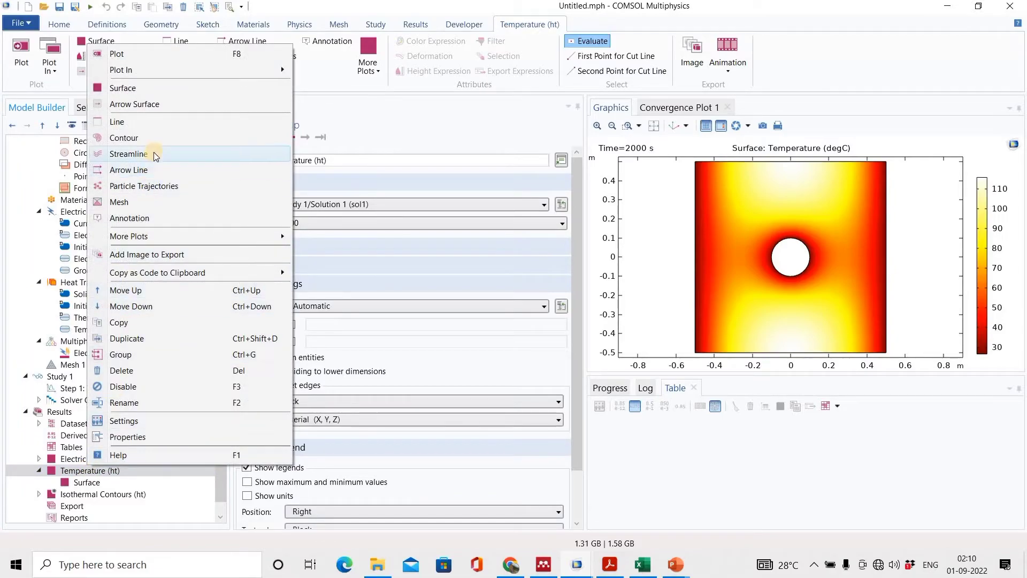
left_click(142, 104)
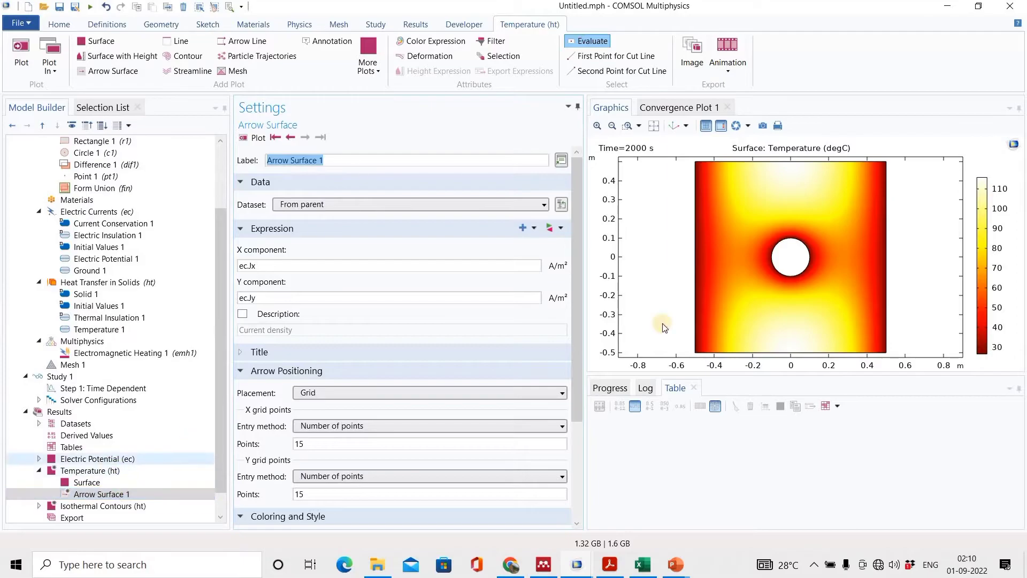
left_click(560, 228)
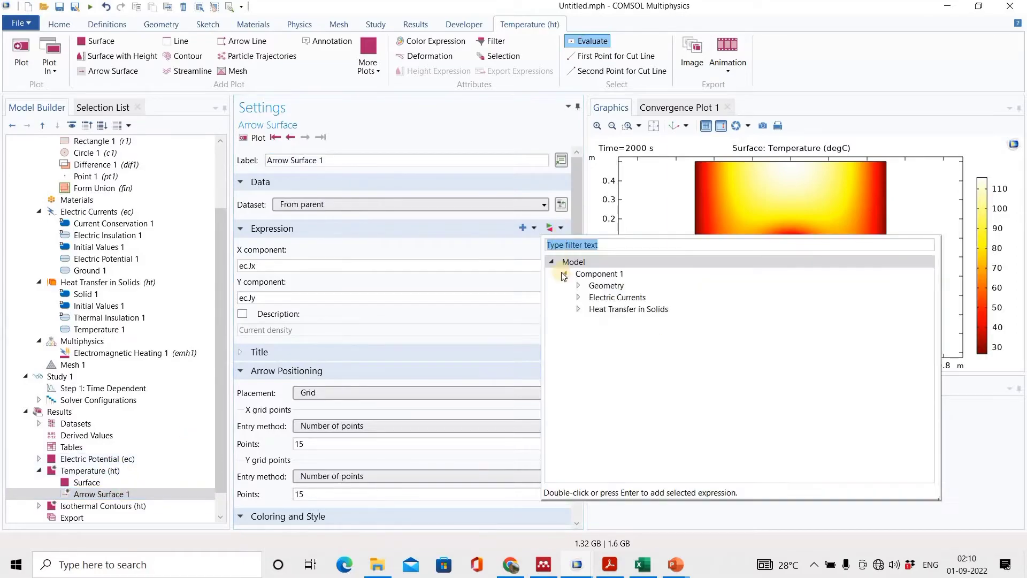
left_click(580, 310)
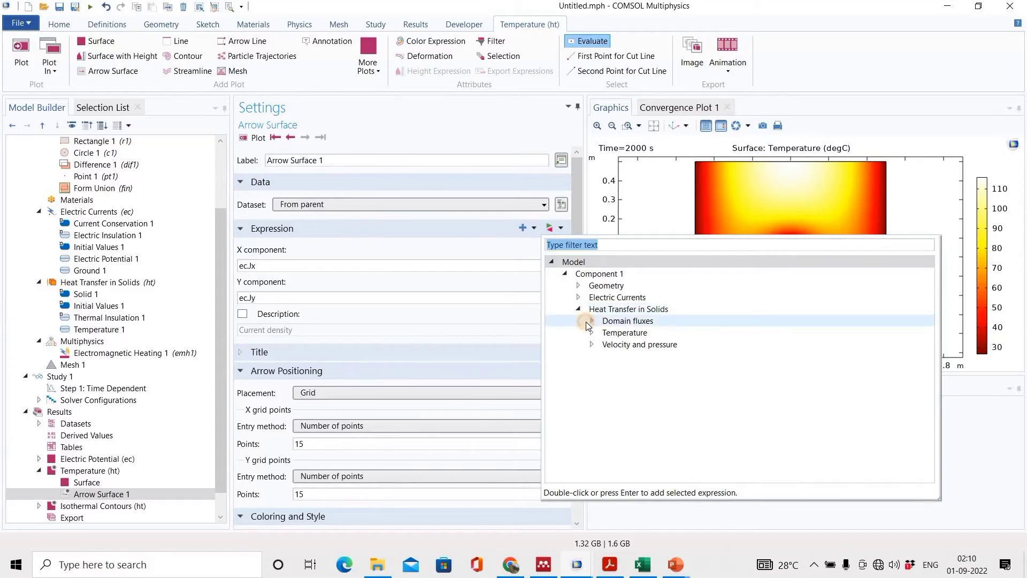
left_click(590, 323)
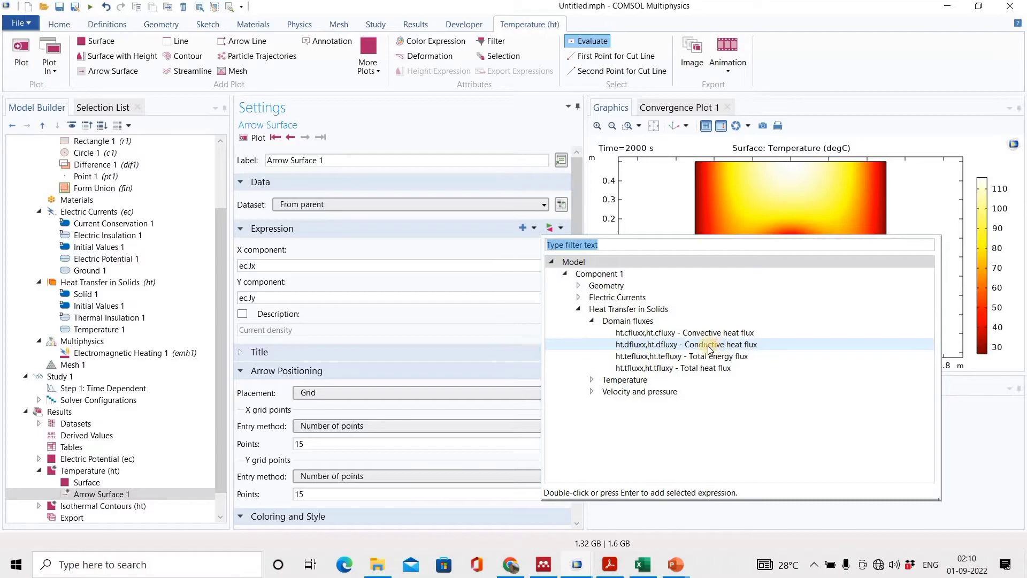
left_click(745, 346)
double_click(745, 346)
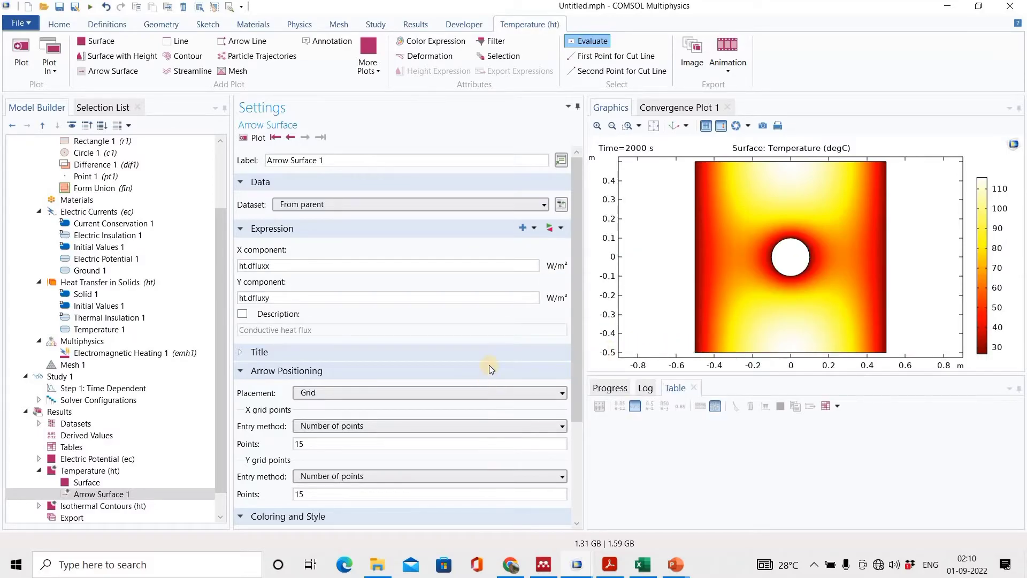
mouse_move(577, 325)
left_mouse_down()
mouse_move(572, 438)
mouse_move(569, 240)
mouse_move(371, 168)
left_mouse_up()
left_click(249, 142)
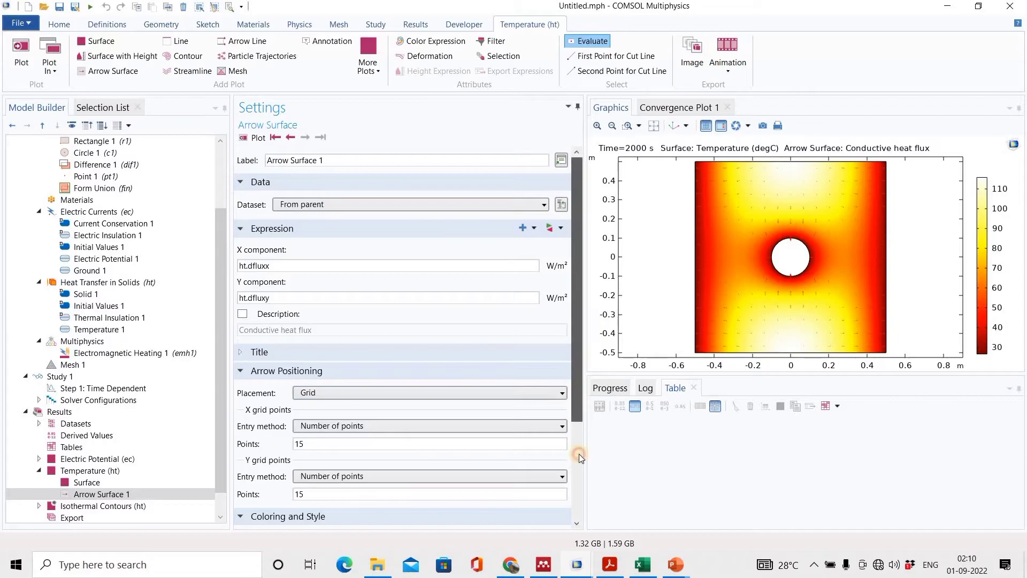
Step: Colour the conductive heat flux arrows blue and enlarge them with a scale factor of 4.5E-7
left_click_drag(576, 381, 581, 525)
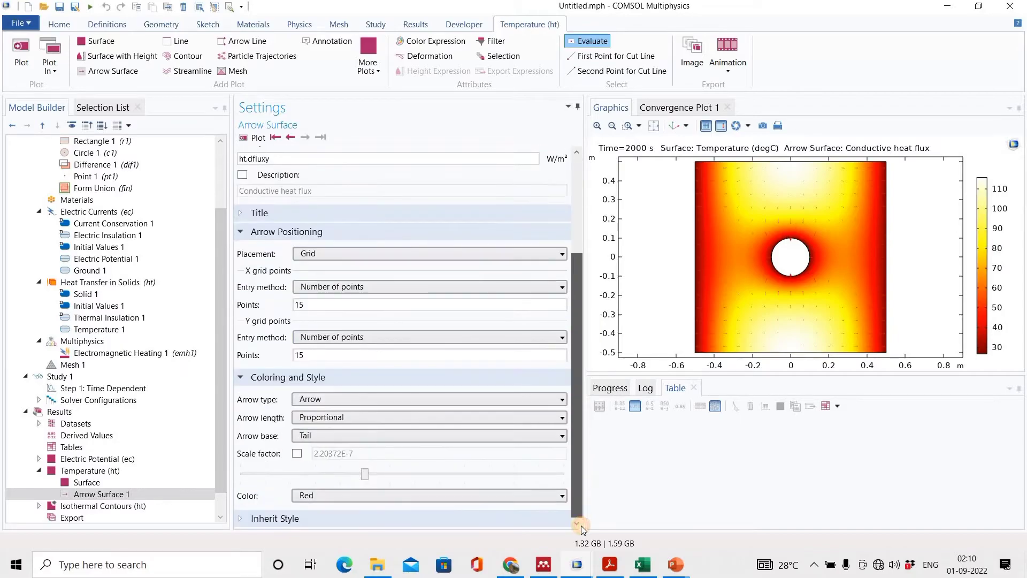
left_click(443, 497)
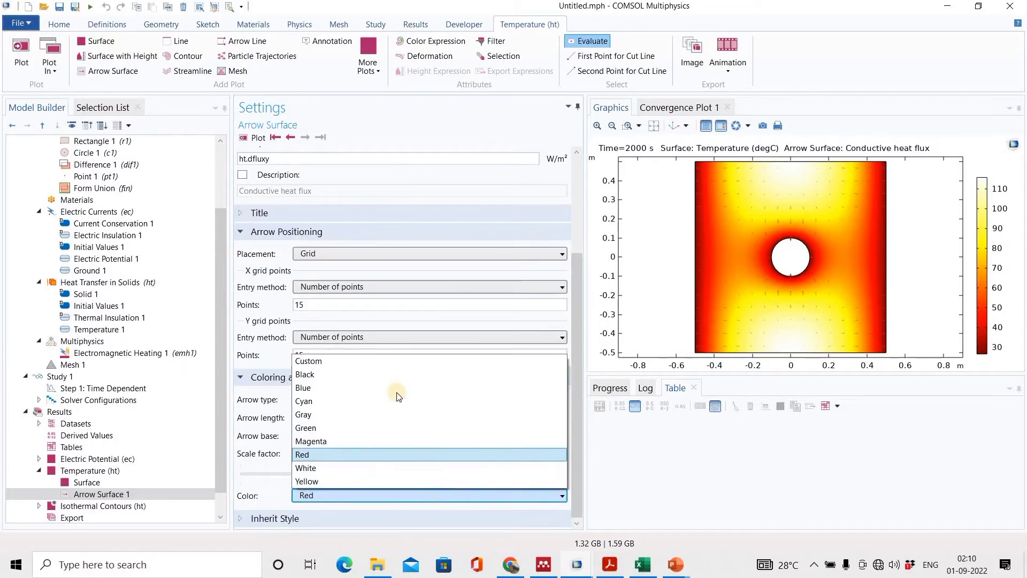
left_click(326, 390)
left_click_drag(364, 473, 465, 474)
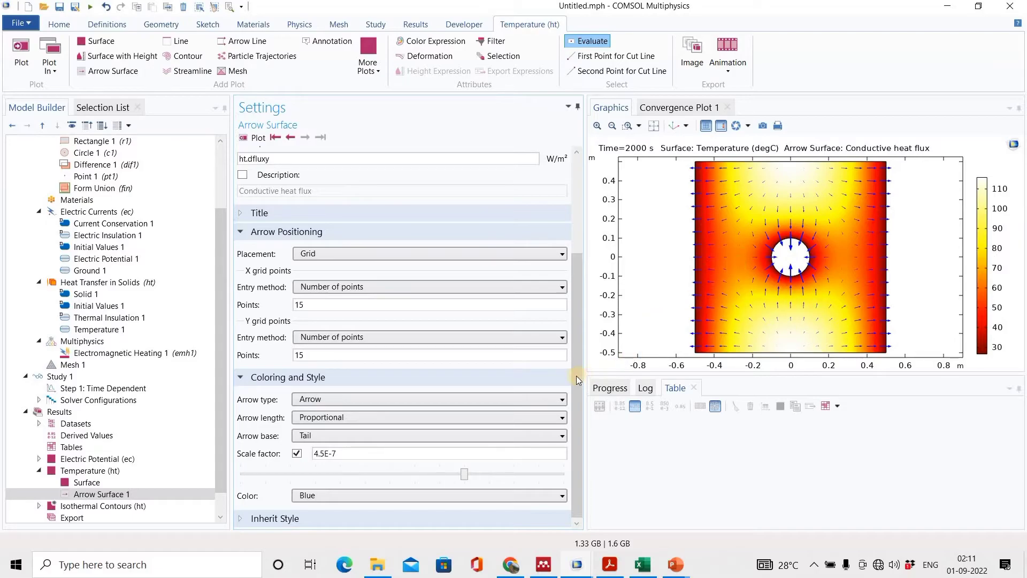
left_click_drag(576, 401, 582, 270)
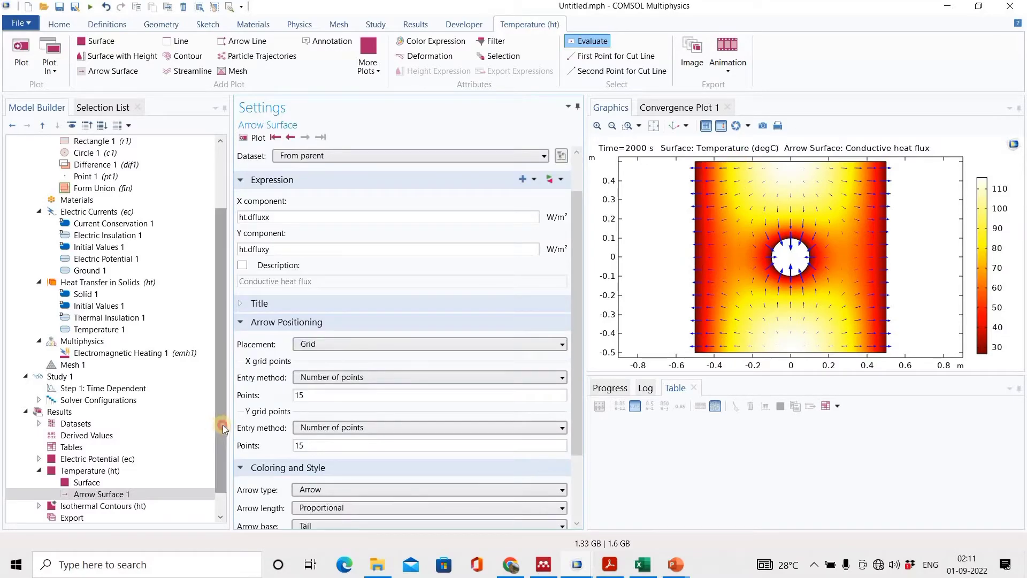
Step: Create a player animation of the Temperature (ht) plot over all stored times with 200 frames and play it
scroll(220, 444, "down", 1)
left_click(172, 469)
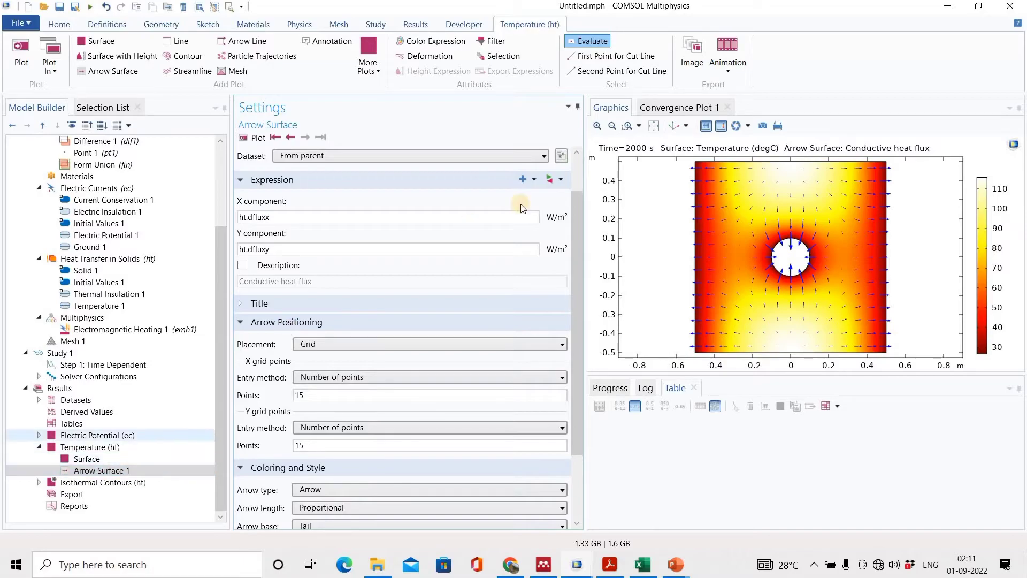
left_click(734, 64)
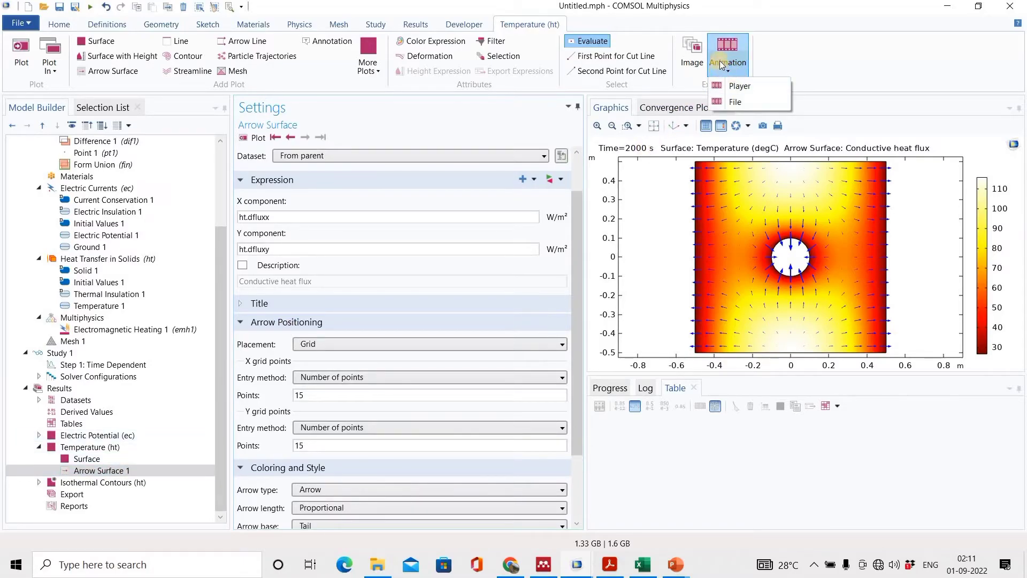
left_click(741, 86)
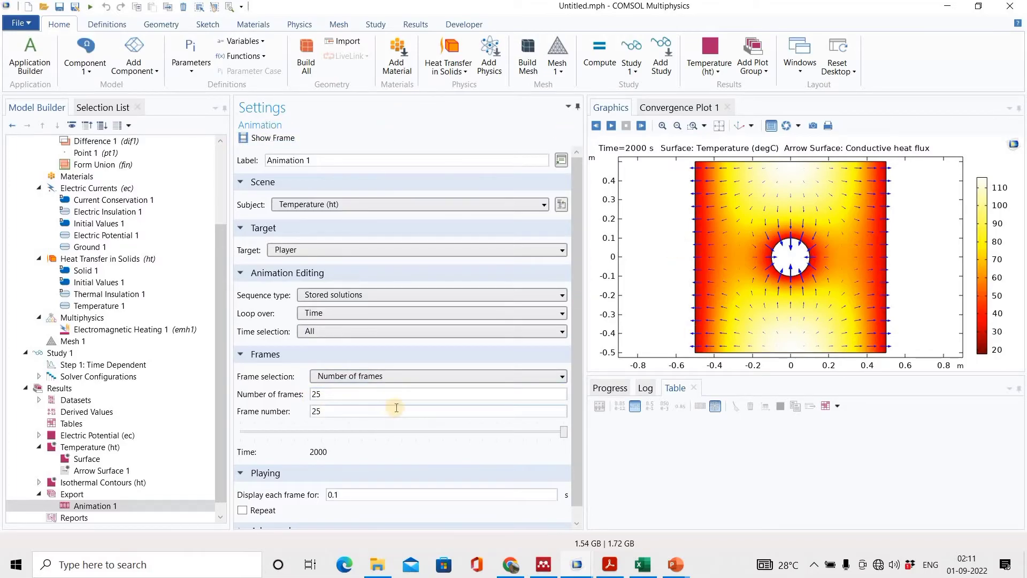
left_click(296, 401)
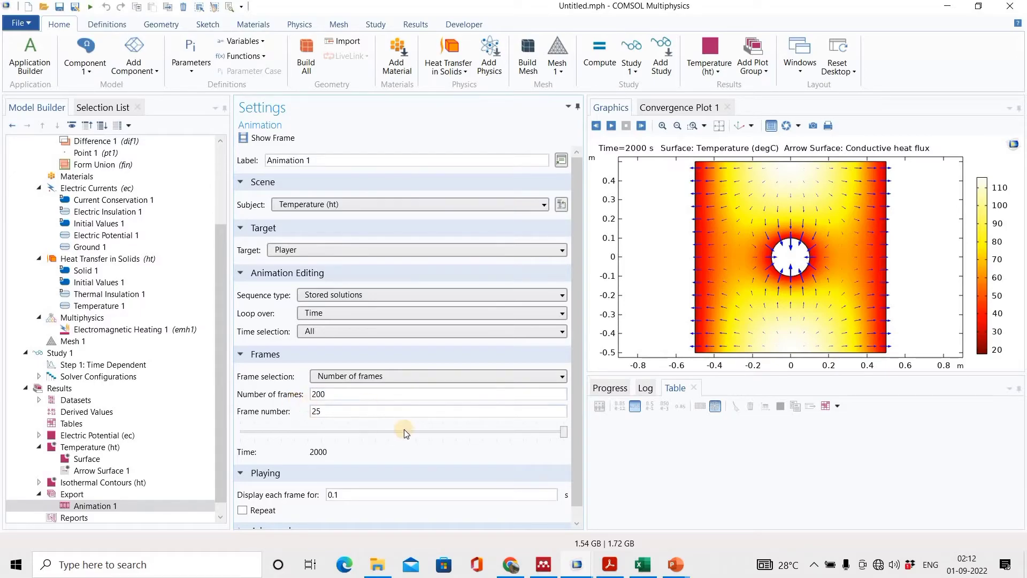
left_click(258, 138)
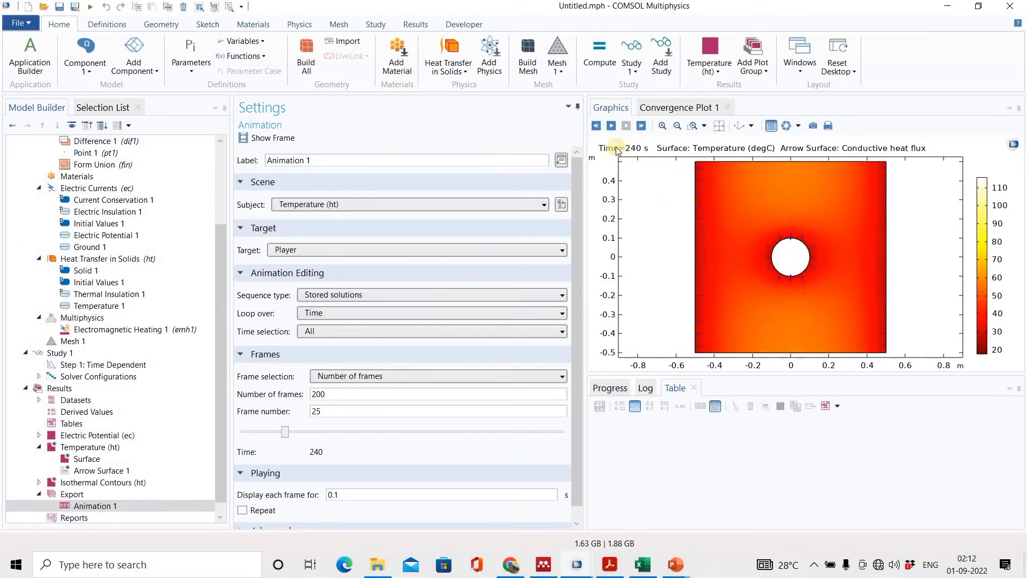
left_click(616, 125)
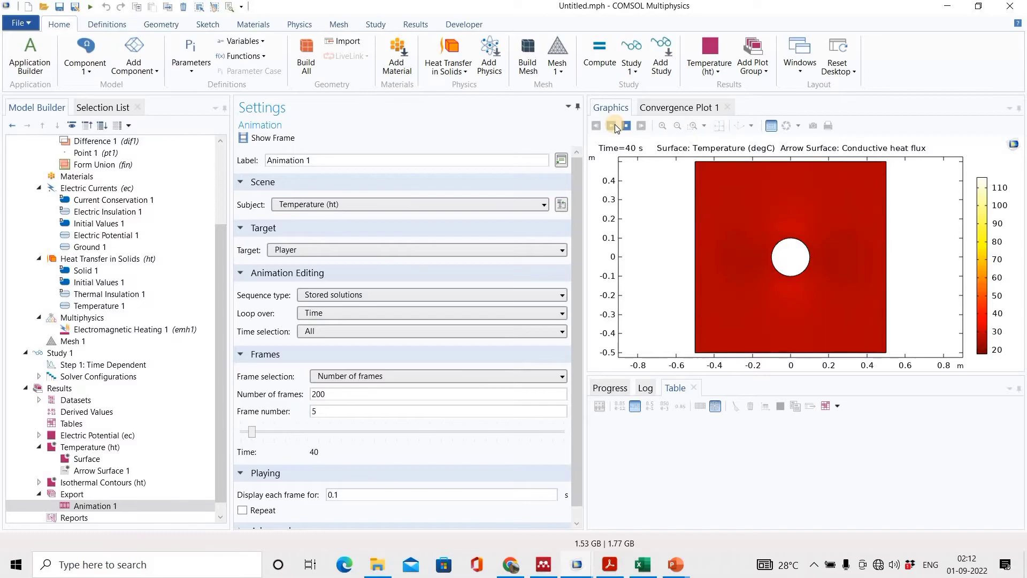
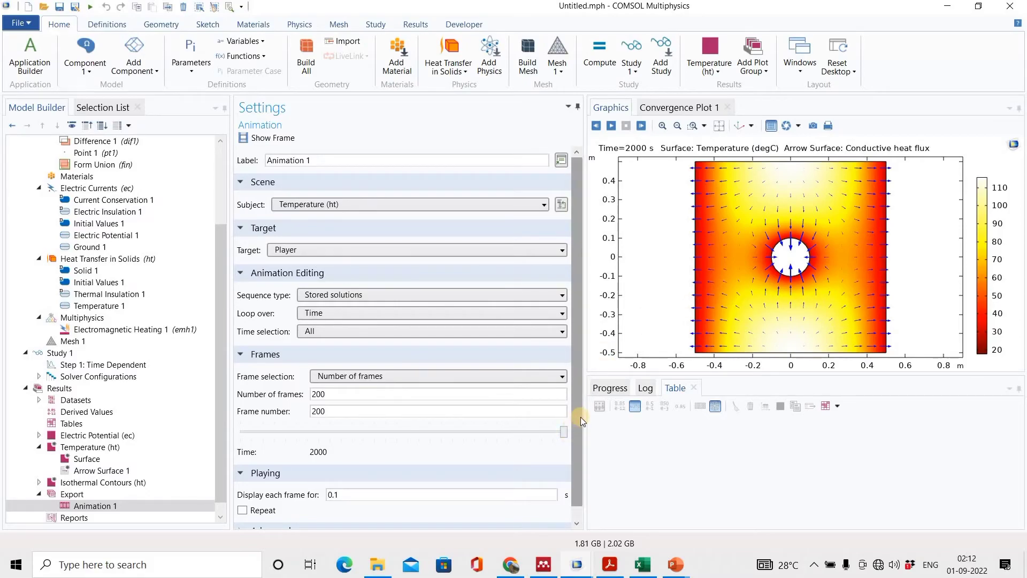
Step: Add a 1D plot group to the results with a Point Graph for the isolated point above the hole (point 6)
left_click_drag(580, 416, 577, 460)
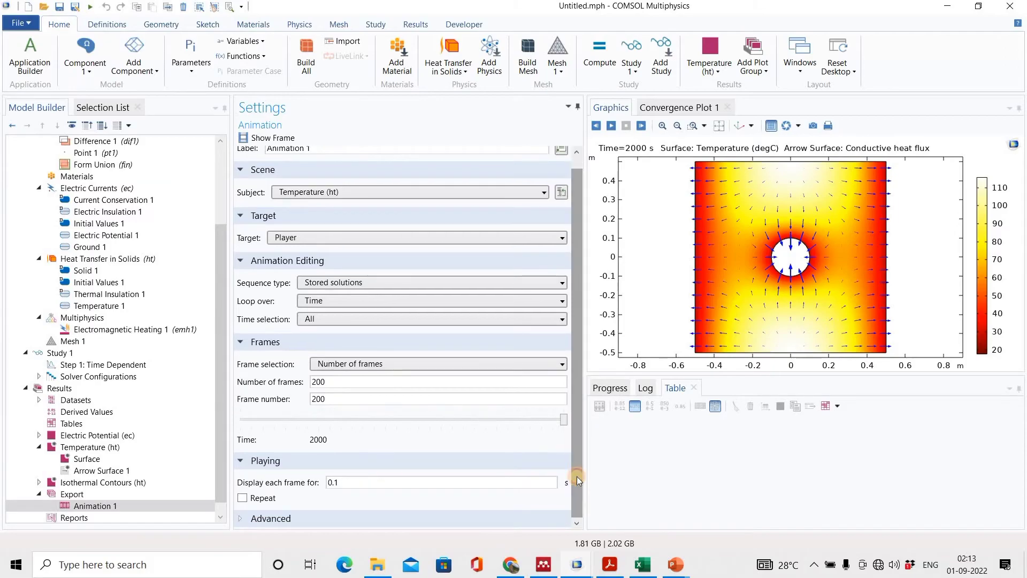
left_click(71, 390)
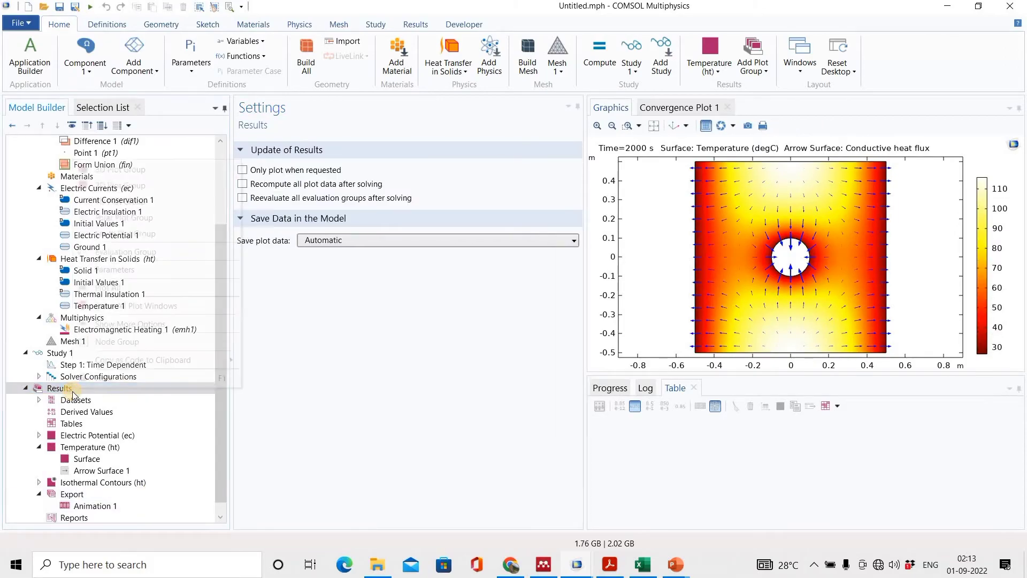
right_click(73, 392)
left_click(65, 391)
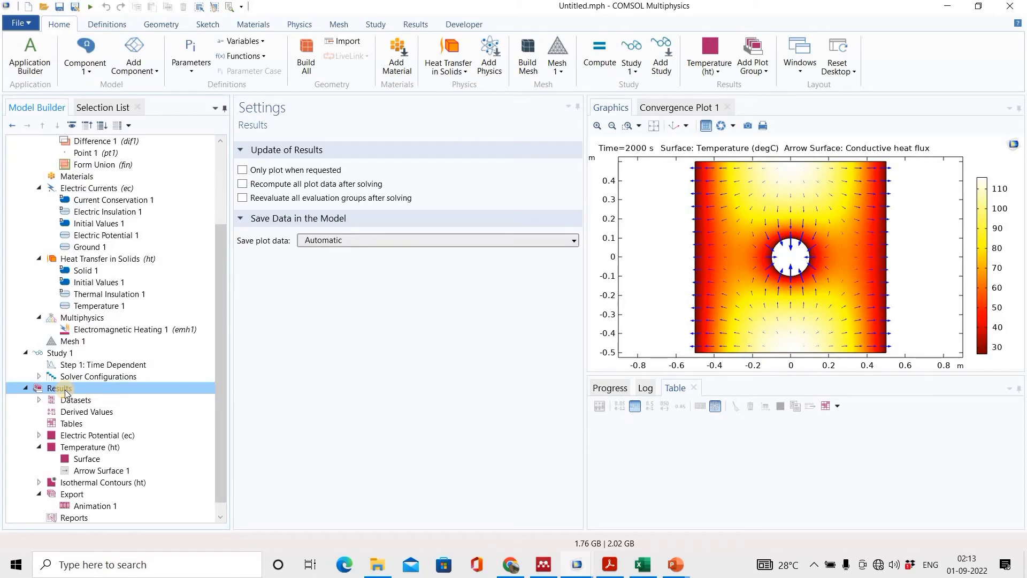
right_click(66, 393)
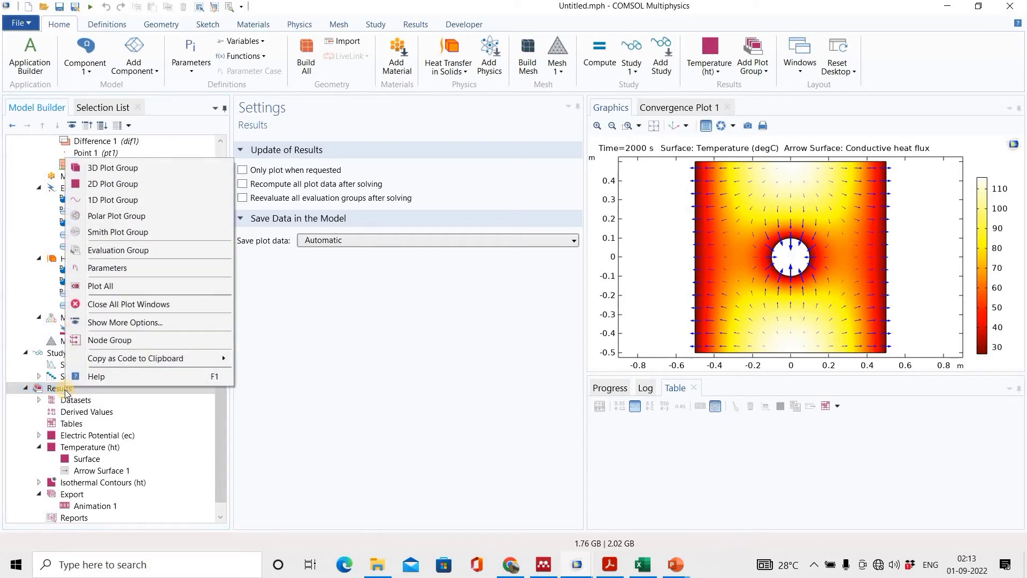
left_click(108, 202)
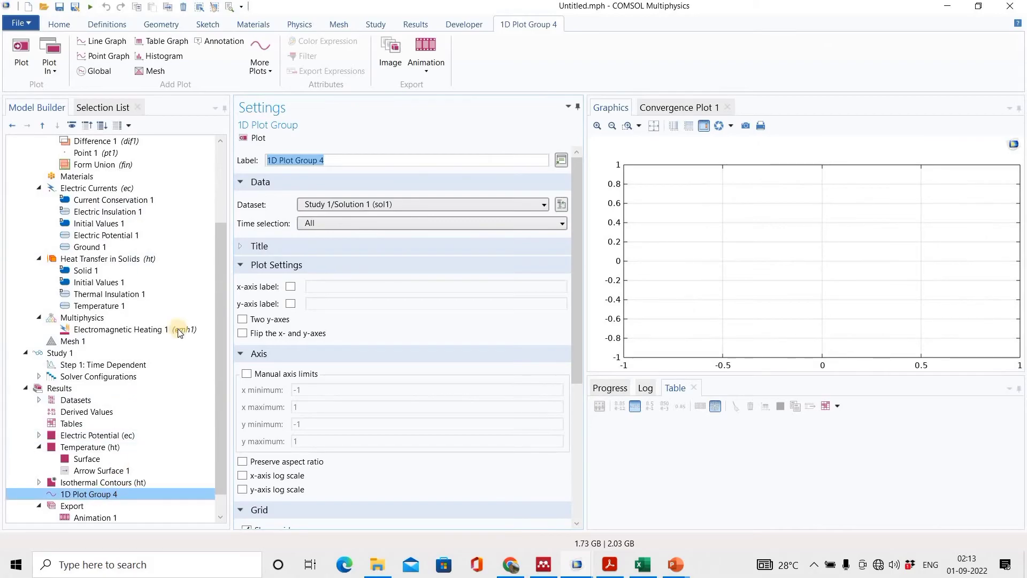
left_click(107, 57)
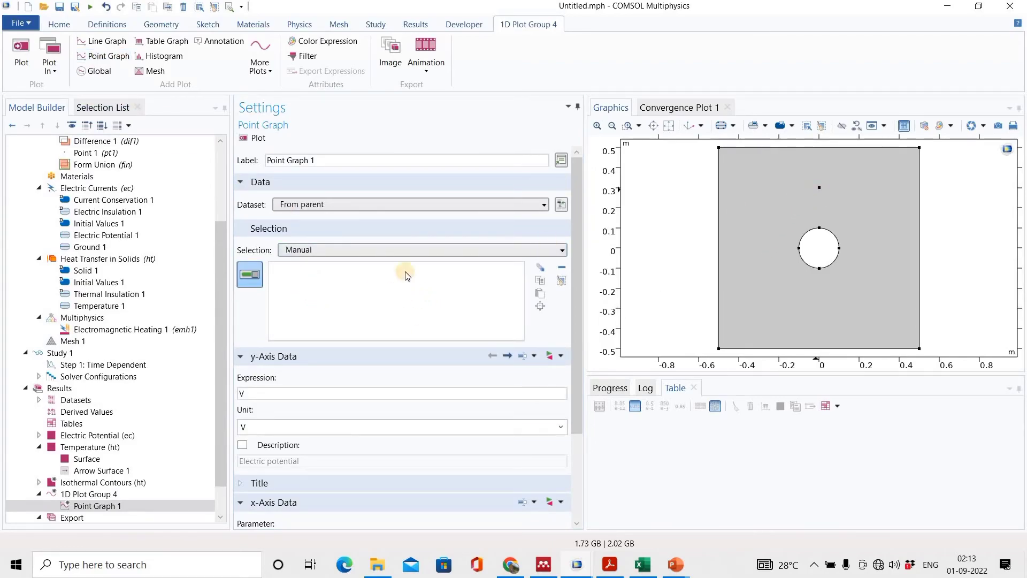
left_click(819, 187)
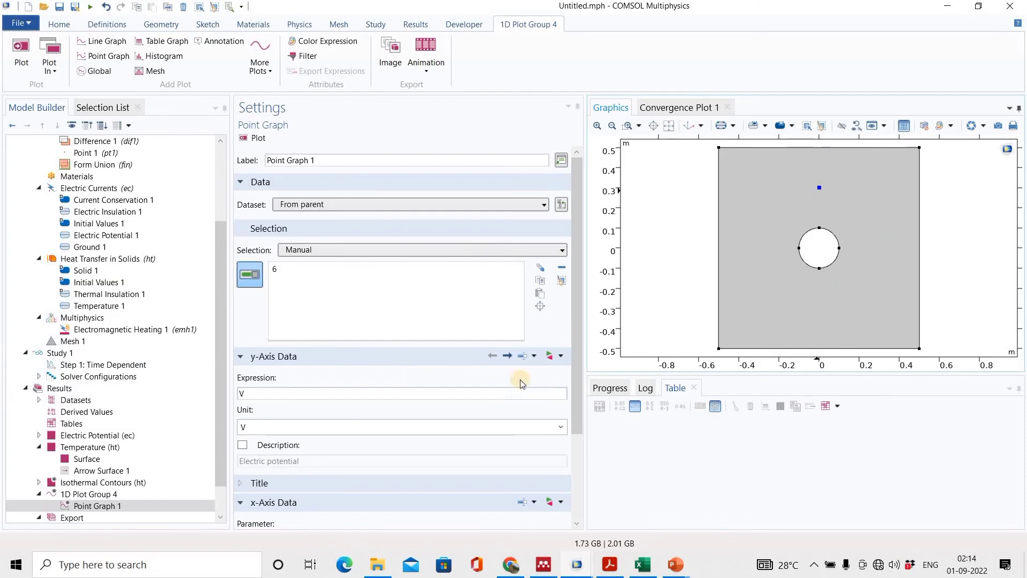
Step: Set the Point Graph's y-axis expression to T with unit degC and plot it against time
left_click(308, 391)
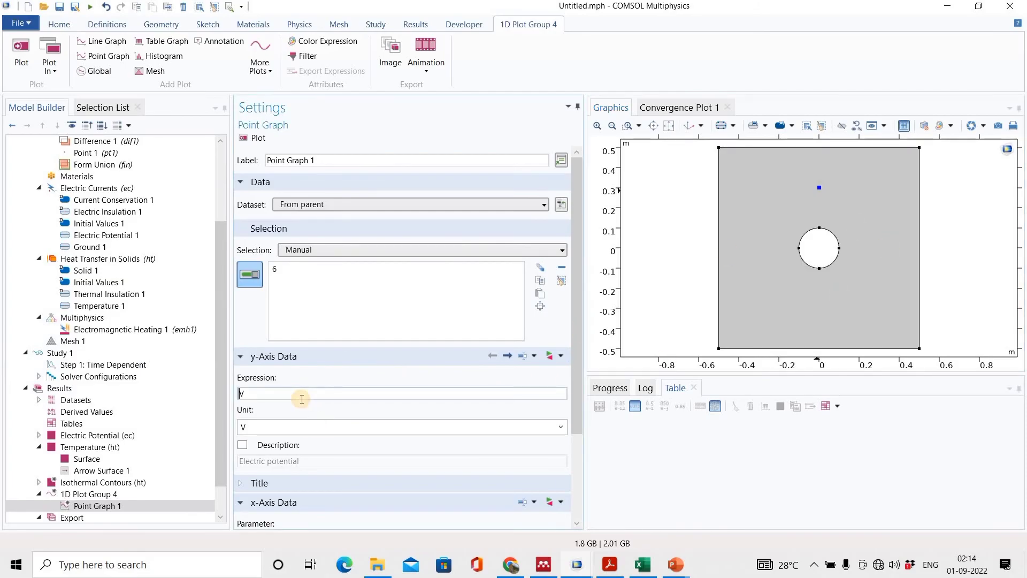
left_click(295, 391)
key("BackSpace")
type("T")
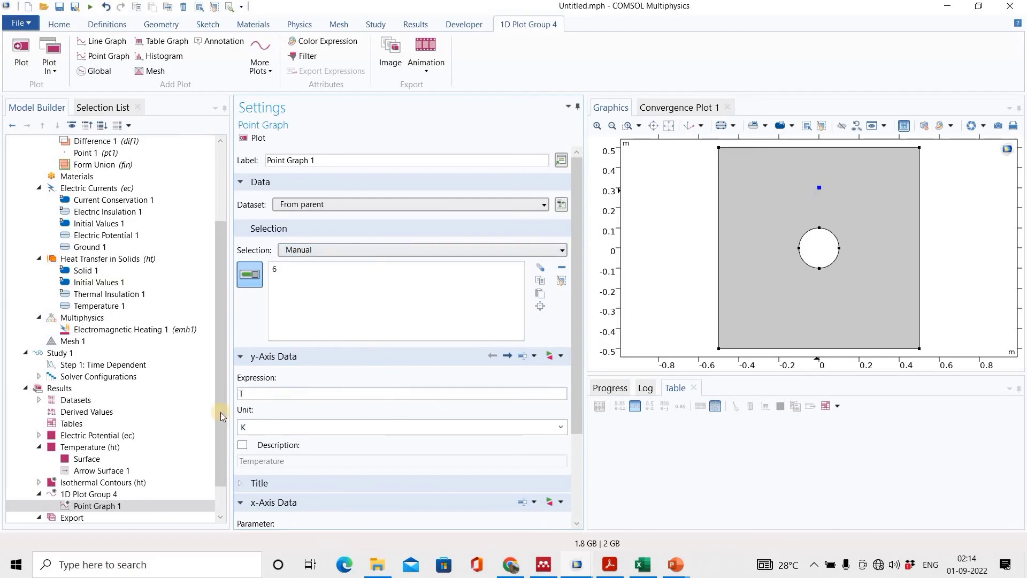
left_click(560, 426)
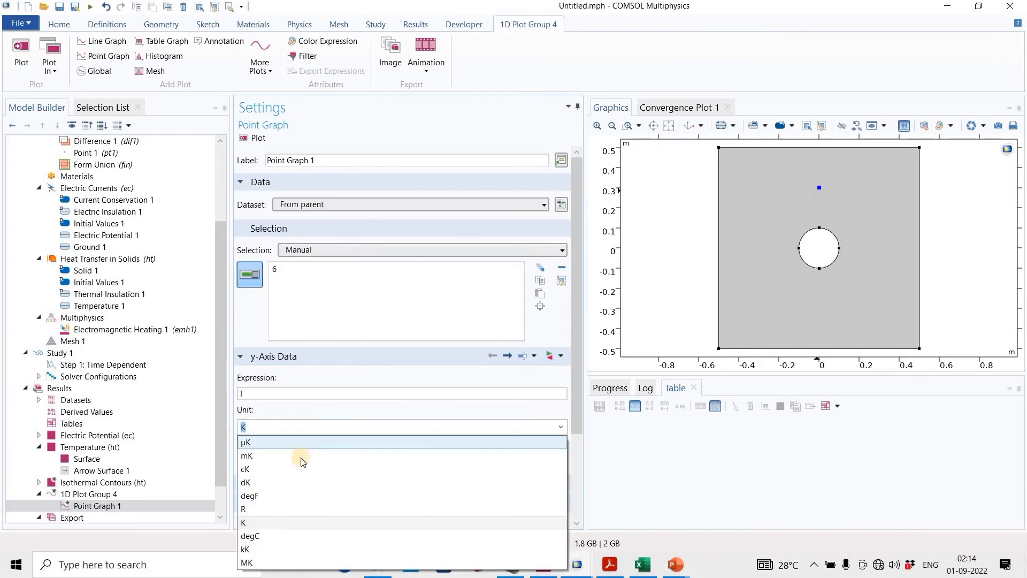
left_click(262, 533)
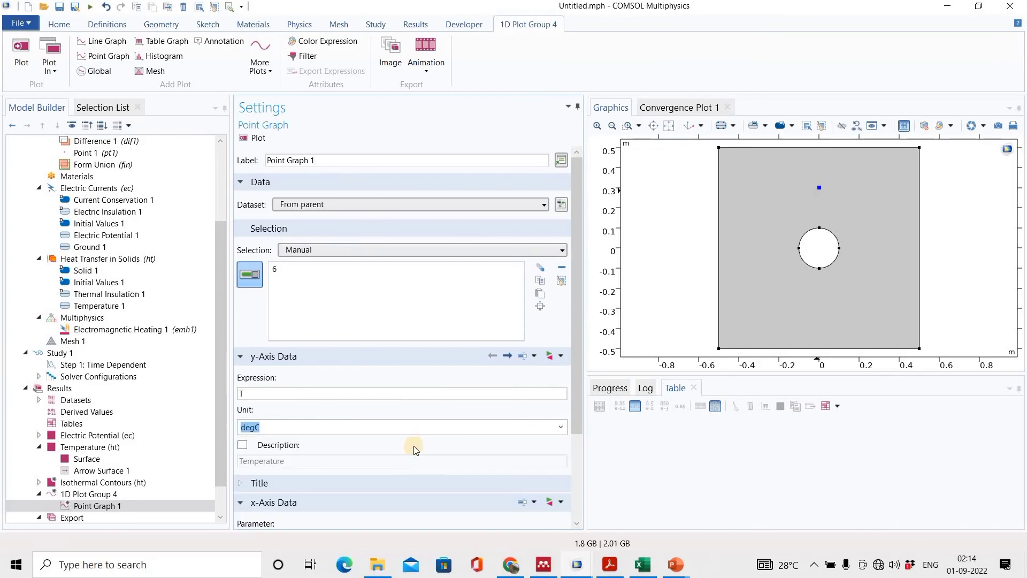
scroll(576, 409, "down", 2)
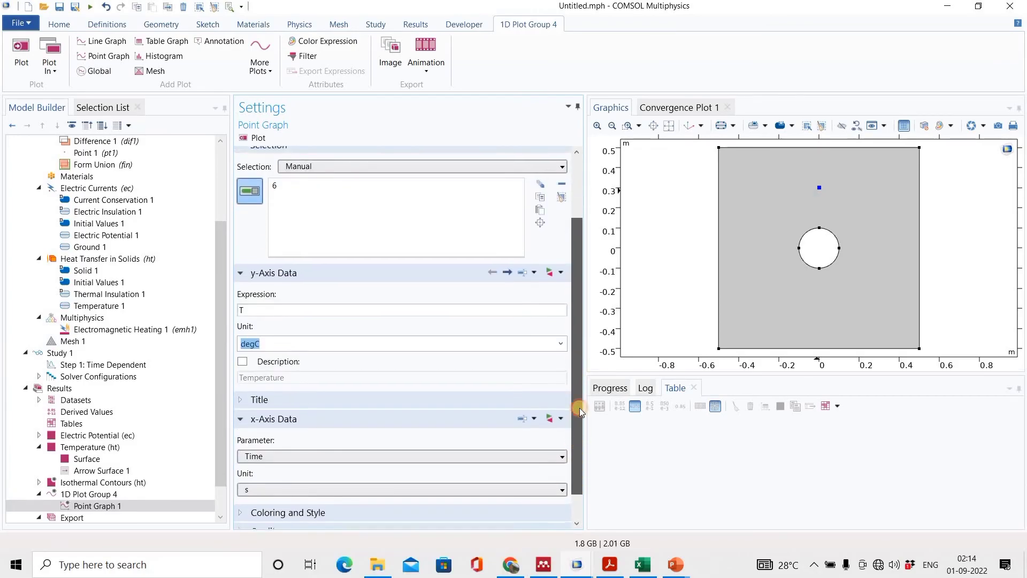
left_click_drag(579, 408, 566, 376)
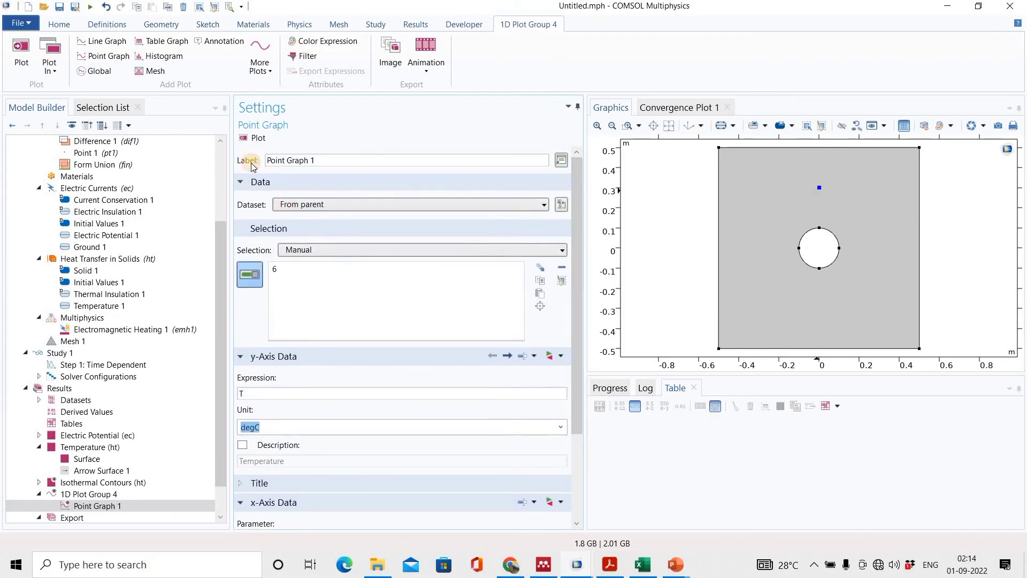
left_click(254, 138)
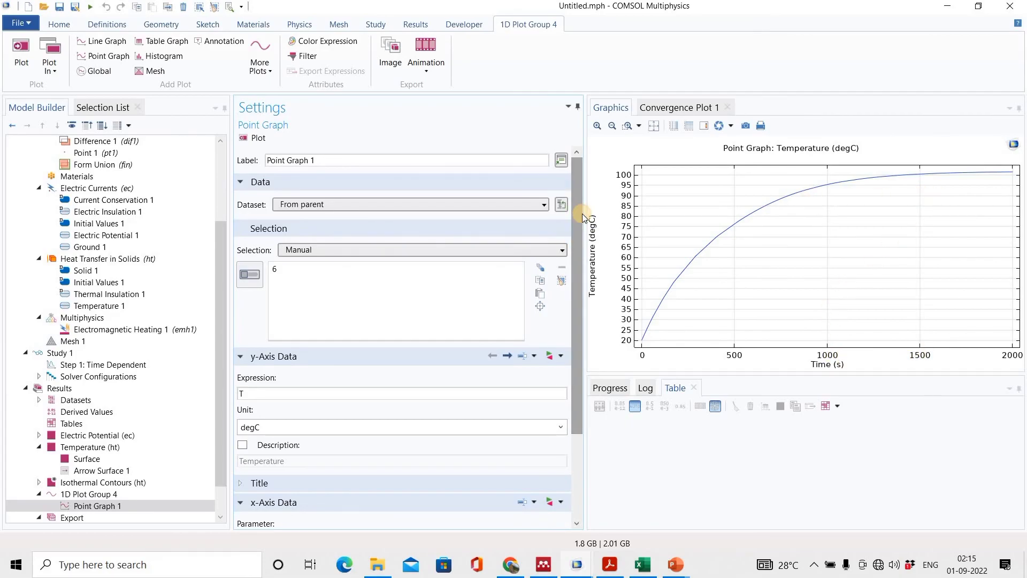
scroll(218, 352, "up", 3)
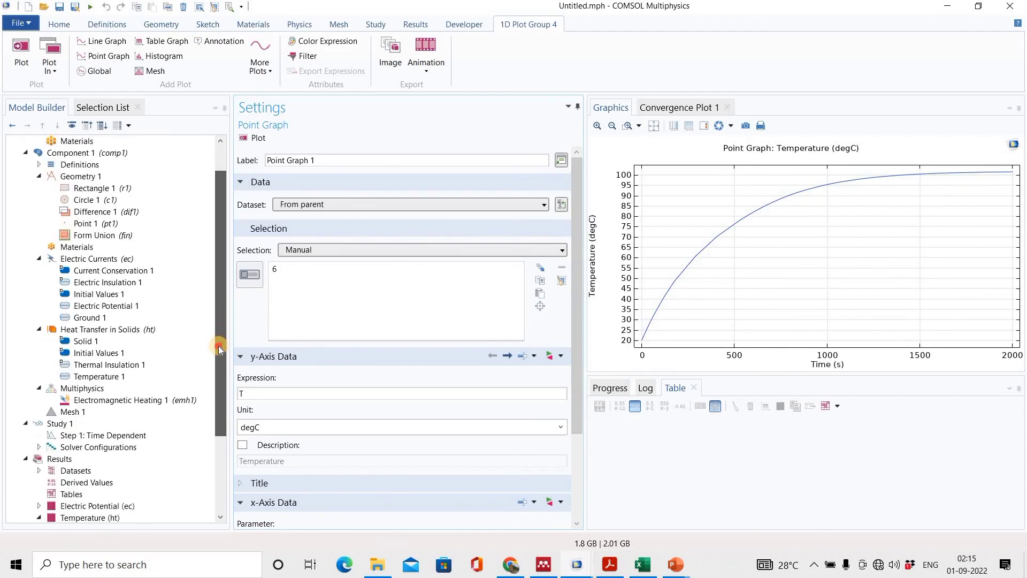
scroll(218, 352, "down", 3)
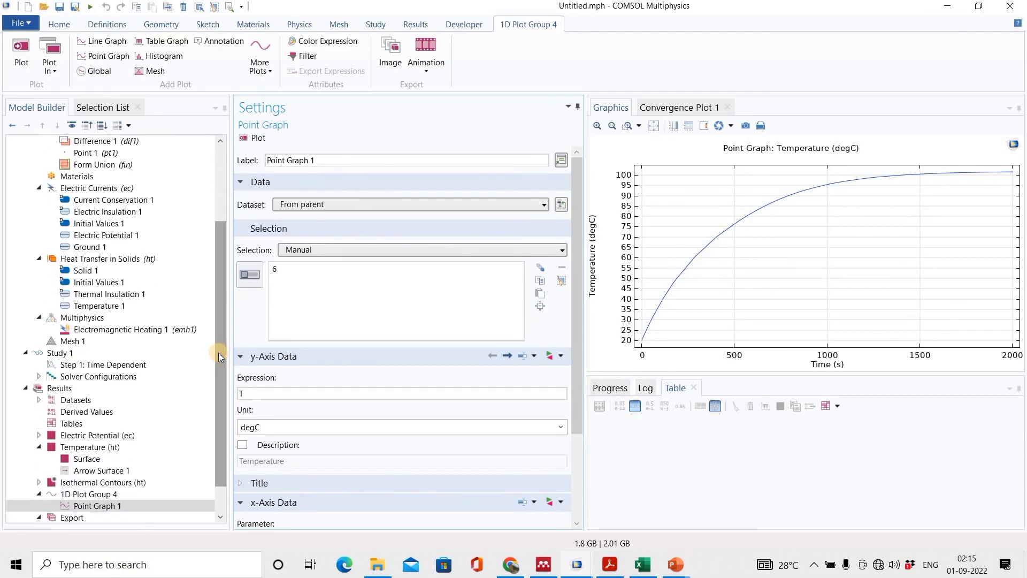